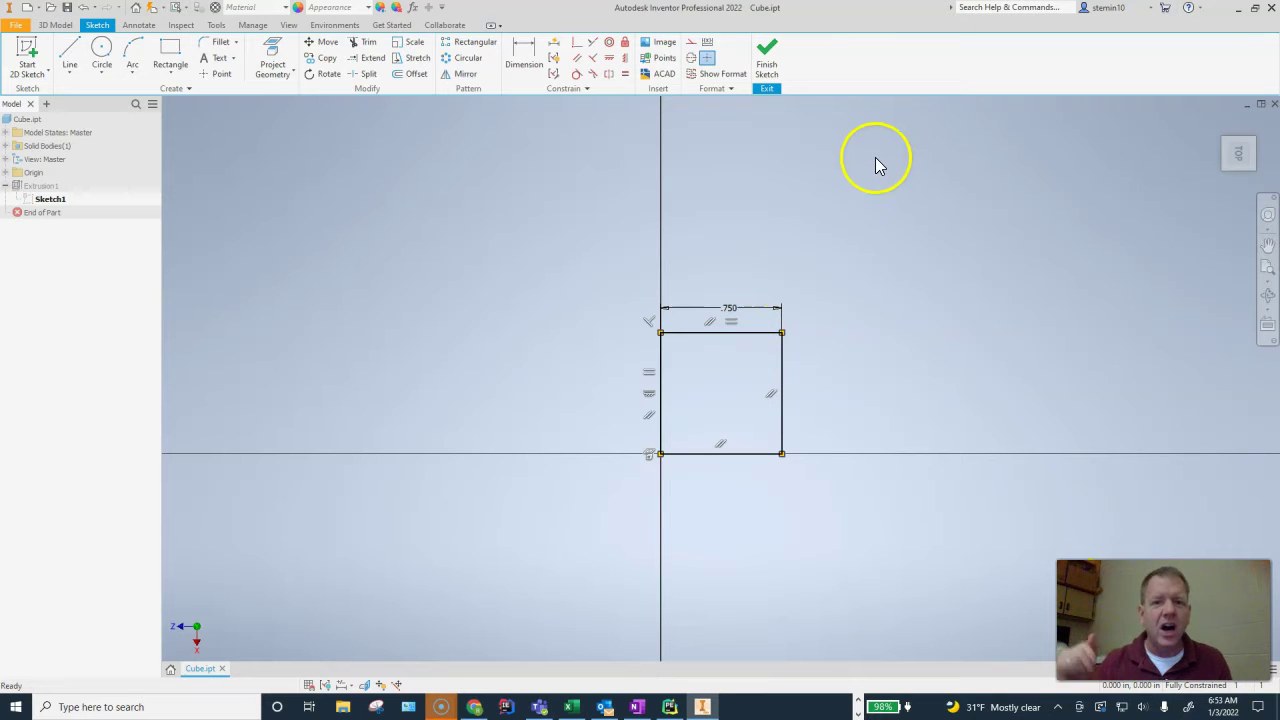
# Finish editing the cube's base sketch and create a new assembly file
pyautogui.click(766, 50)
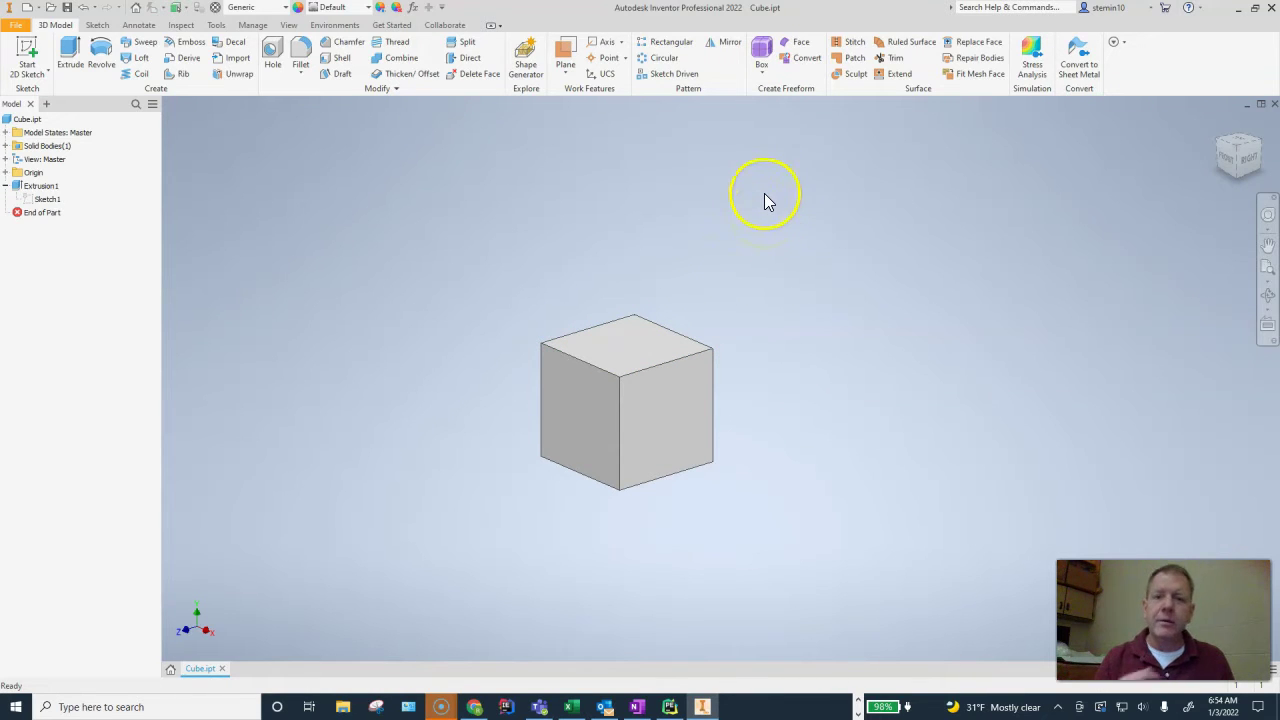
pyautogui.click(15, 25)
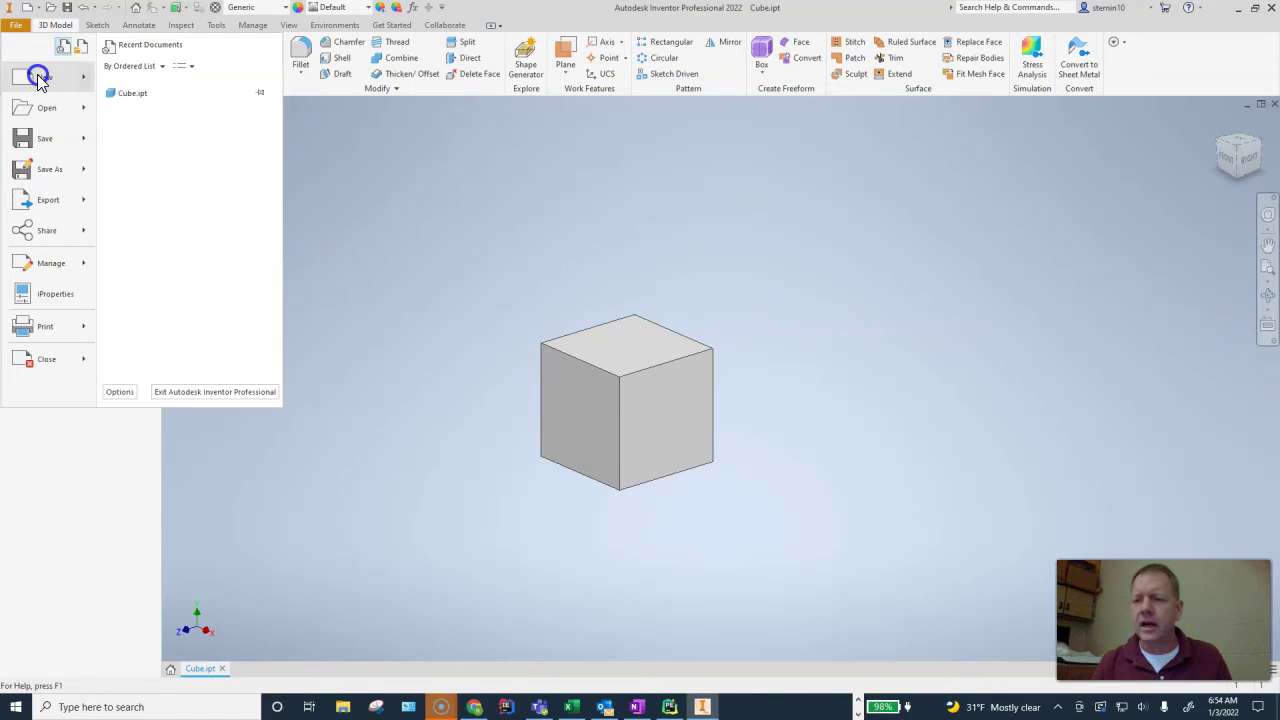
pyautogui.moveTo(38, 80)
pyautogui.click(149, 118)
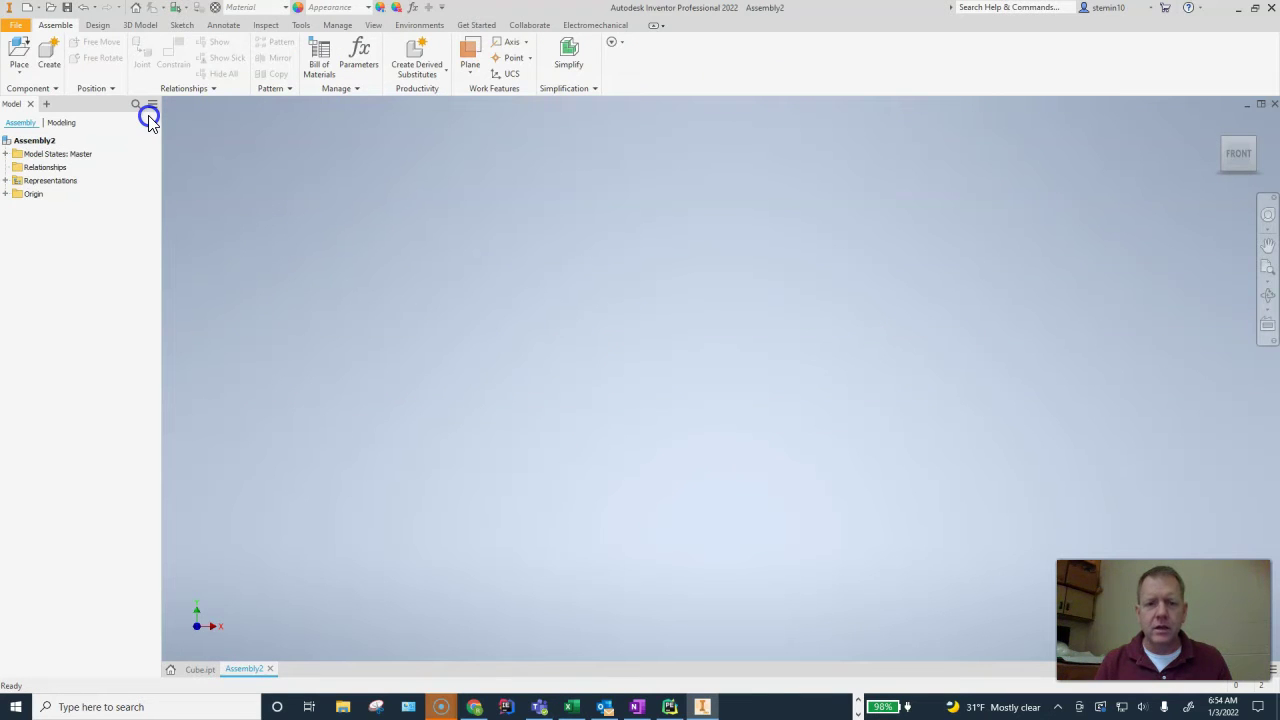
# Save the new assembly as Cubes in the Unit 1 - Design Process folder
pyautogui.click(13, 30)
pyautogui.click(45, 140)
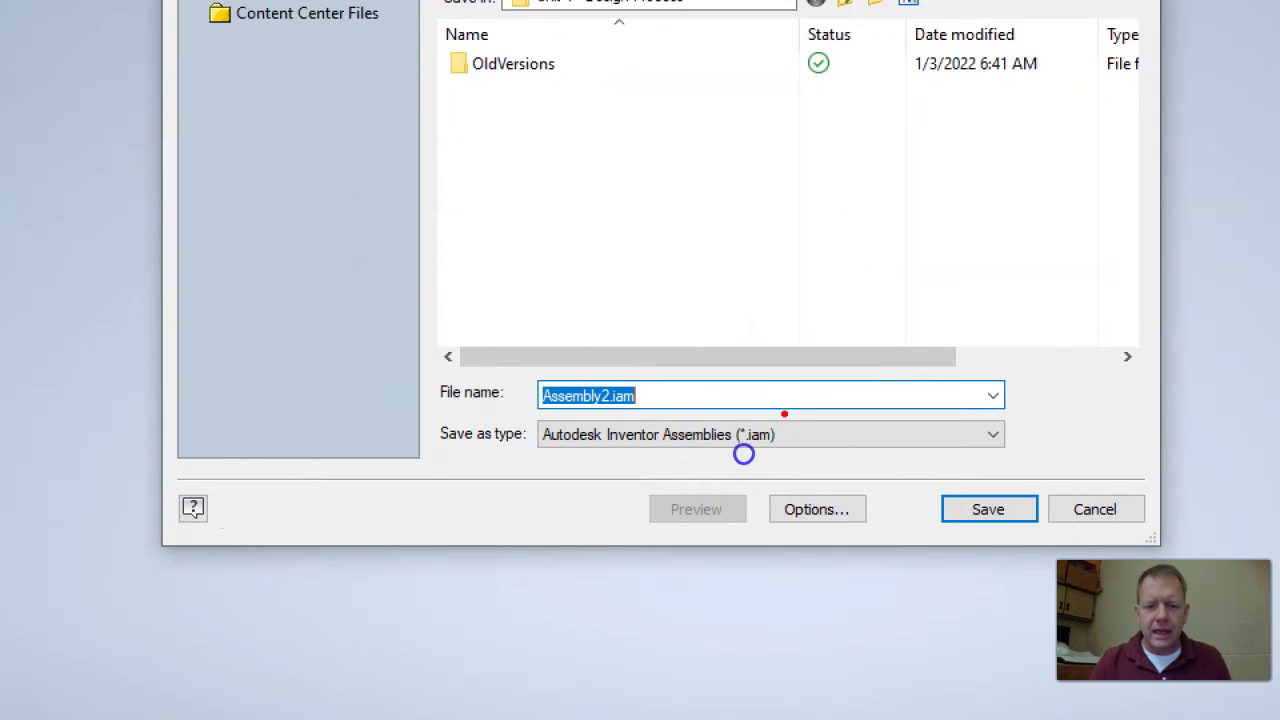
pyautogui.moveTo(743, 454)
pyautogui.mouseDown()
pyautogui.moveTo(711, 449)
pyautogui.moveTo(726, 477)
pyautogui.moveTo(735, 447)
pyautogui.mouseUp()
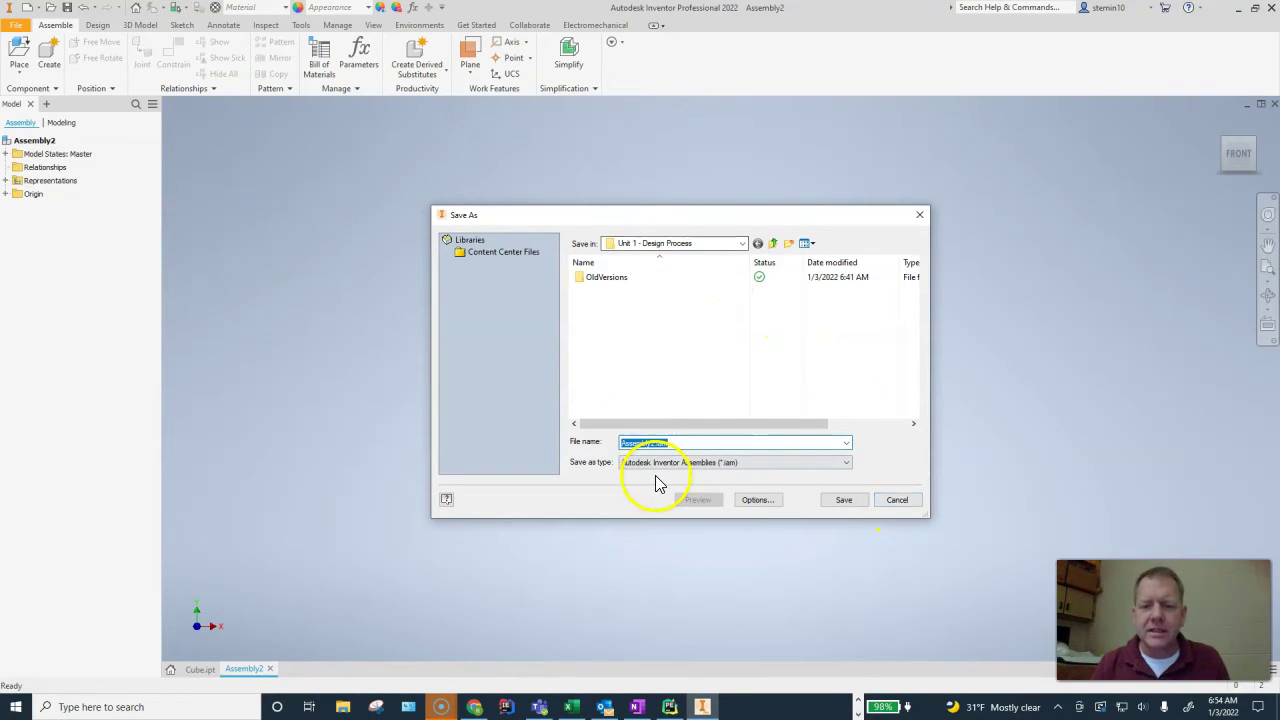
pyautogui.write('Cubes')
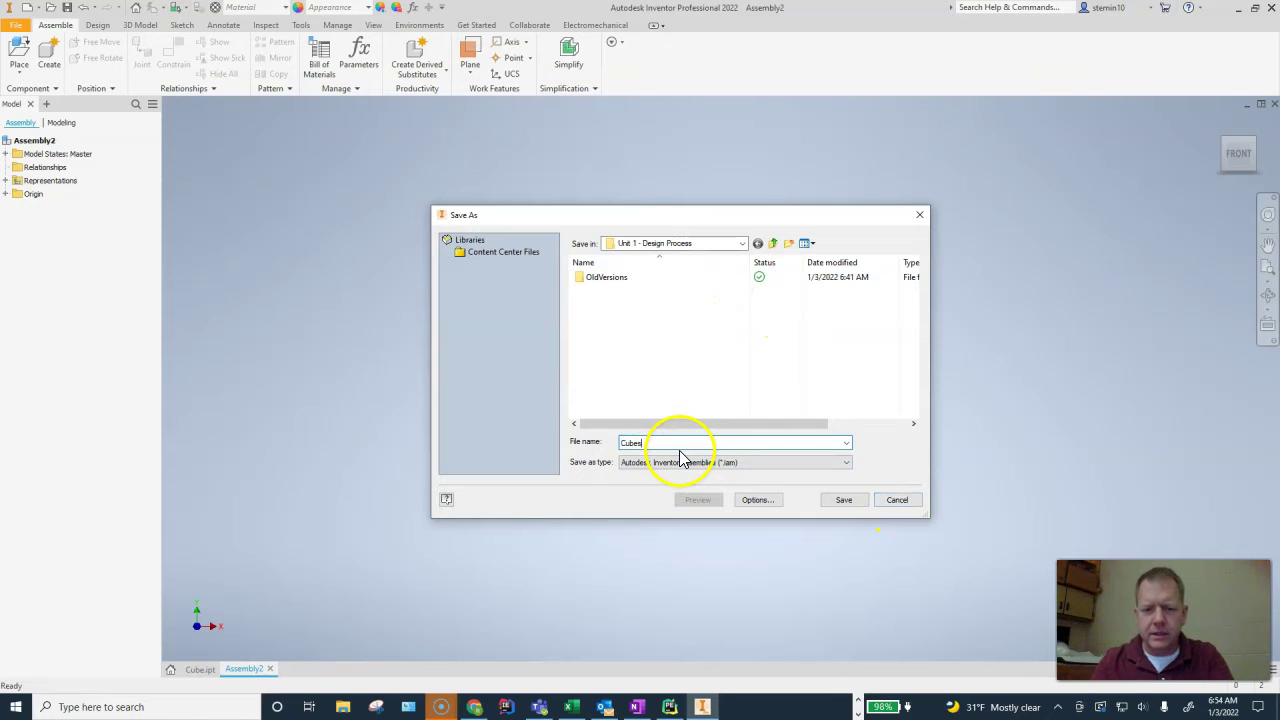
pyautogui.click(844, 500)
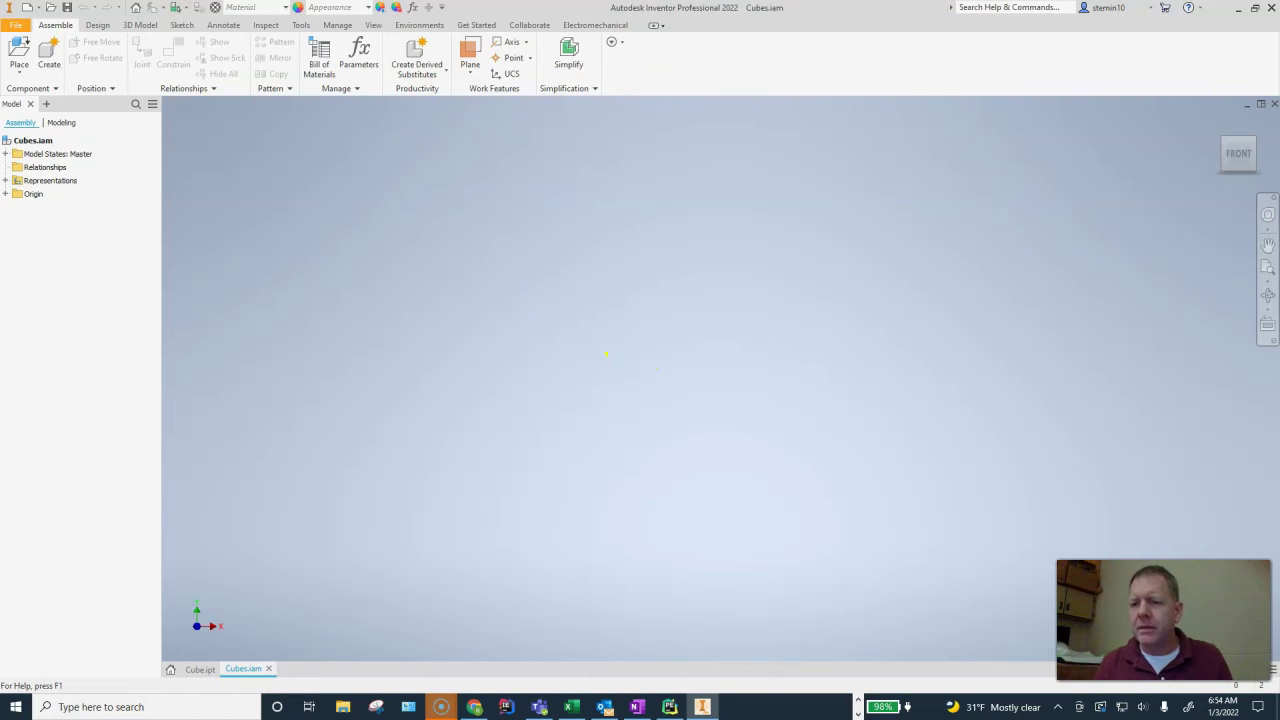
# Place a first instance of Cube.ipt in the empty assembly
pyautogui.click(21, 56)
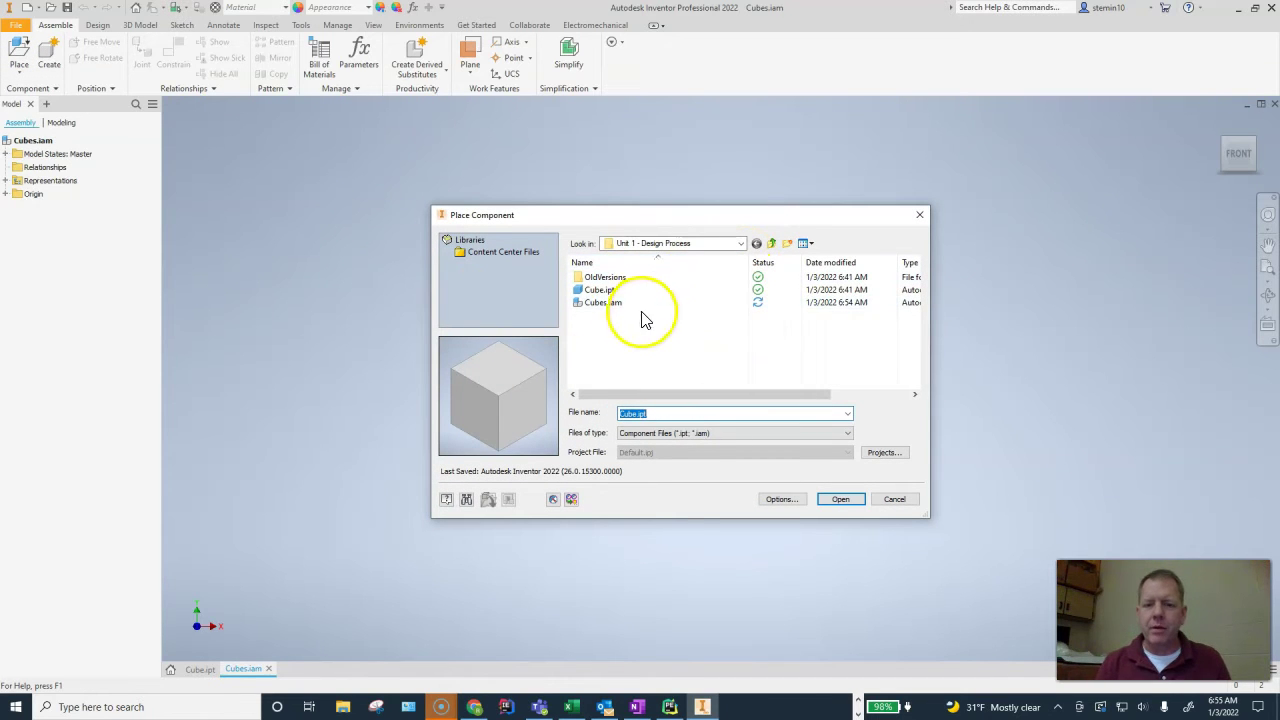
pyautogui.click(597, 290)
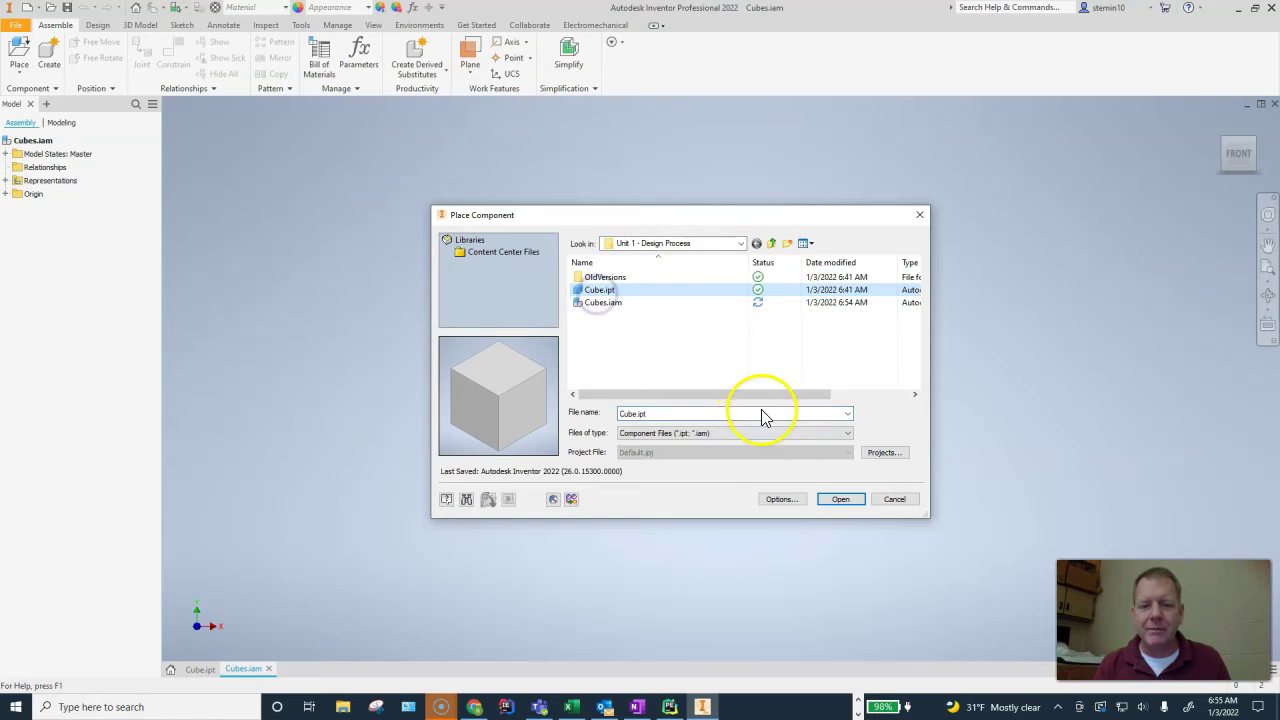
pyautogui.click(838, 500)
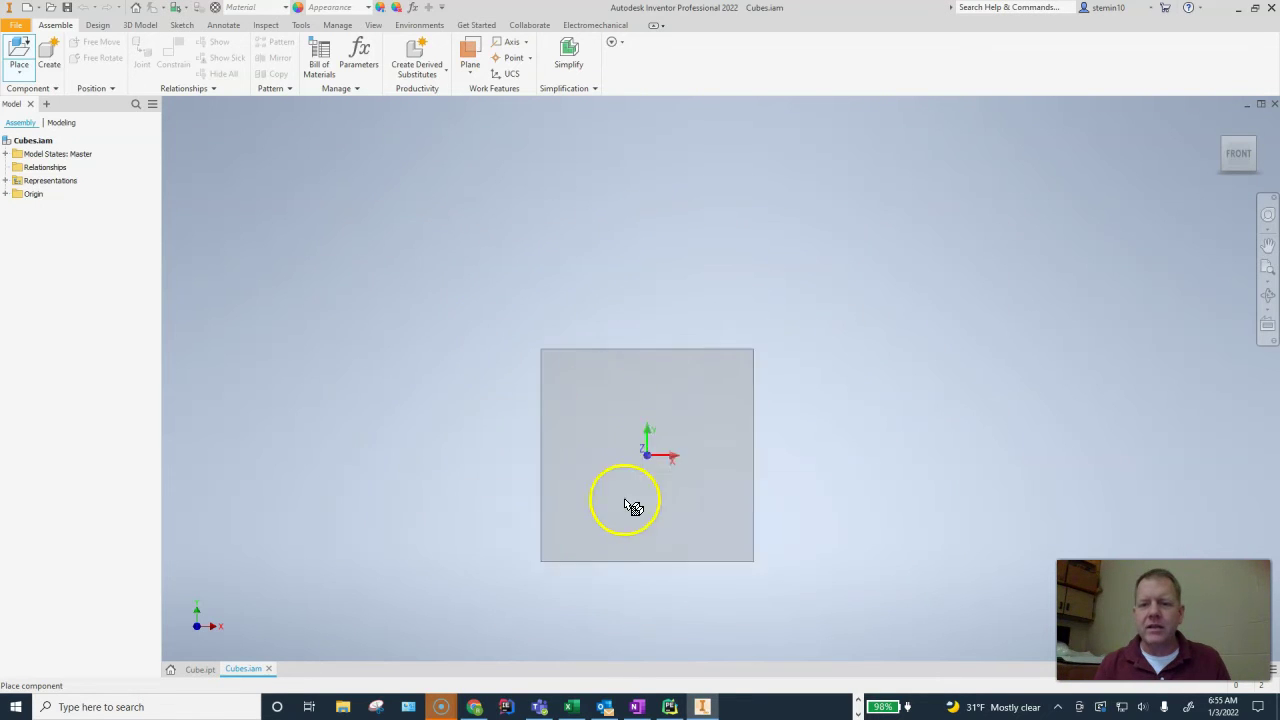
pyautogui.scroll(-6, 521, 407)
pyautogui.scroll(5, 521, 407)
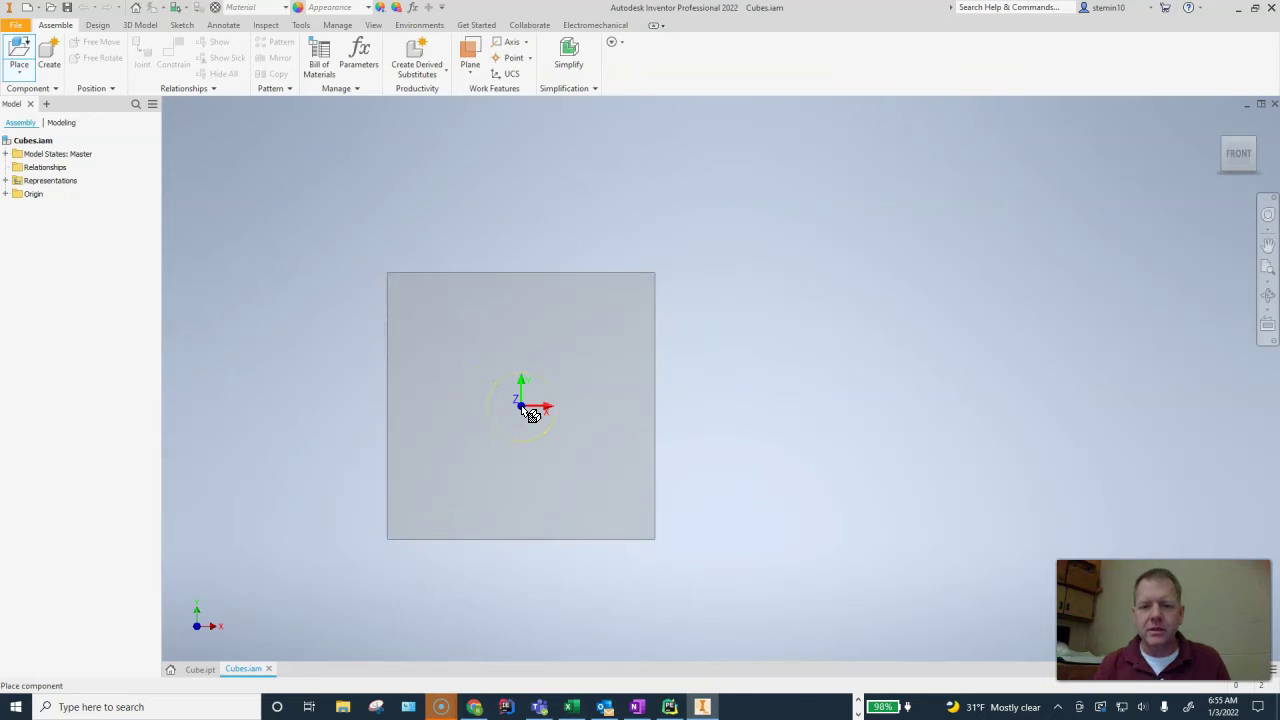
pyautogui.scroll(4, 521, 407)
pyautogui.click(478, 441)
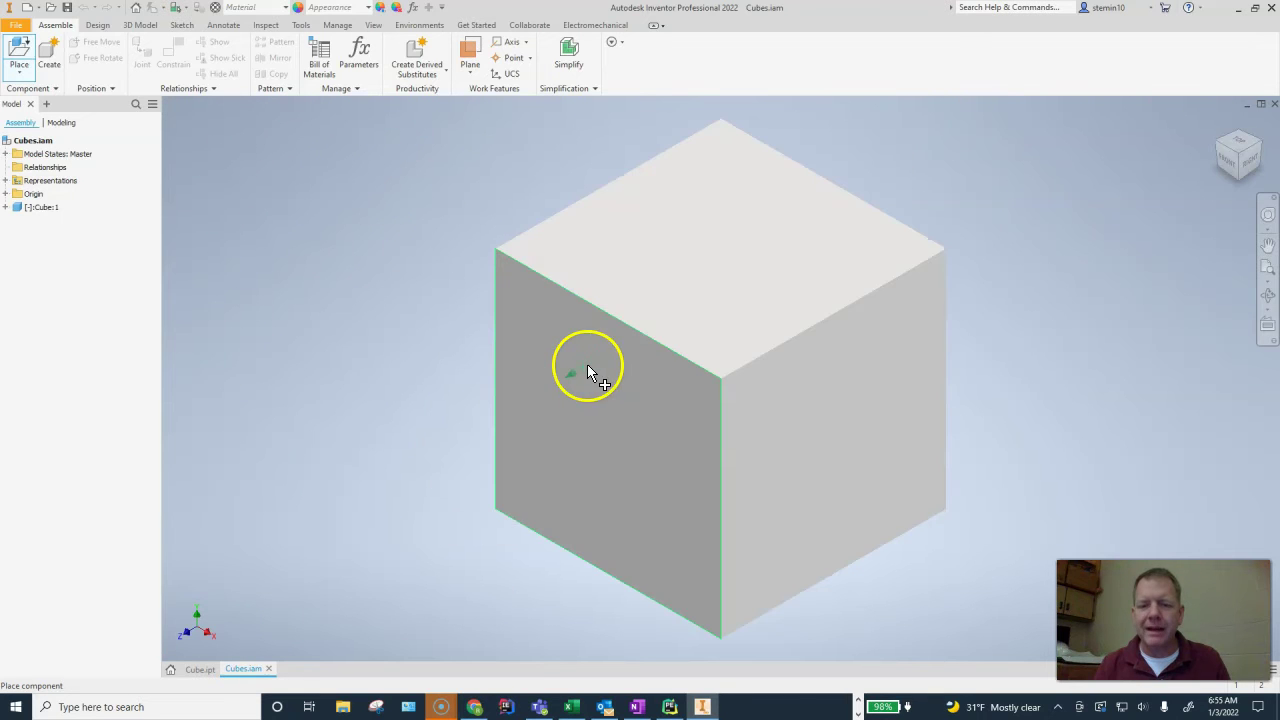
# Place three more instances of the cube in a diagonal row behind the first and end placement
pyautogui.scroll(-5, 491, 414)
pyautogui.scroll(8, 500, 420)
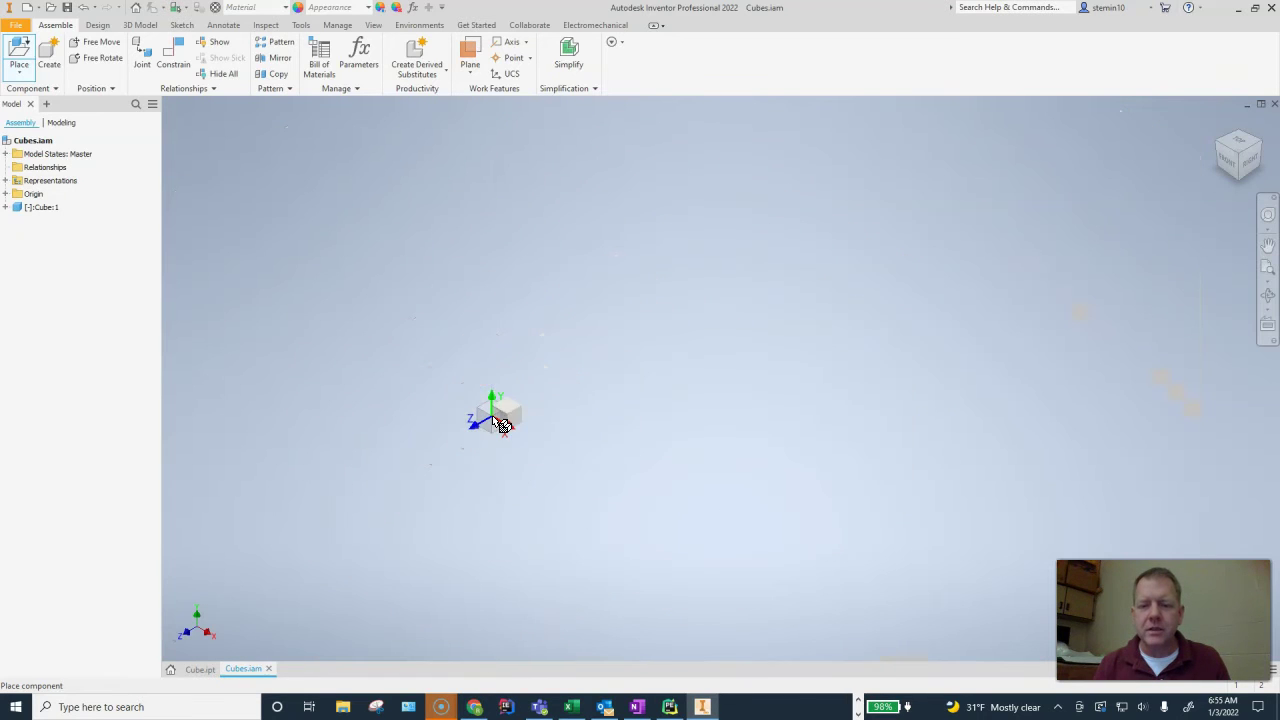
pyautogui.click(548, 393)
pyautogui.click(588, 369)
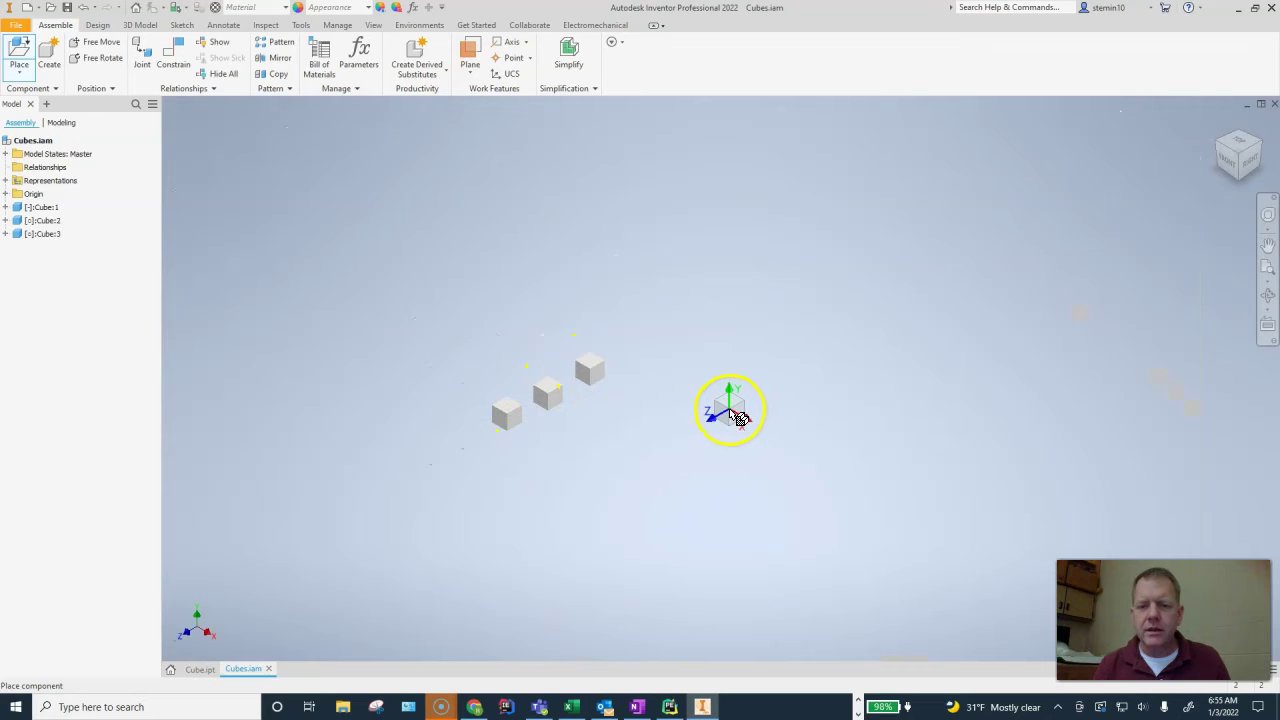
pyautogui.click(637, 348)
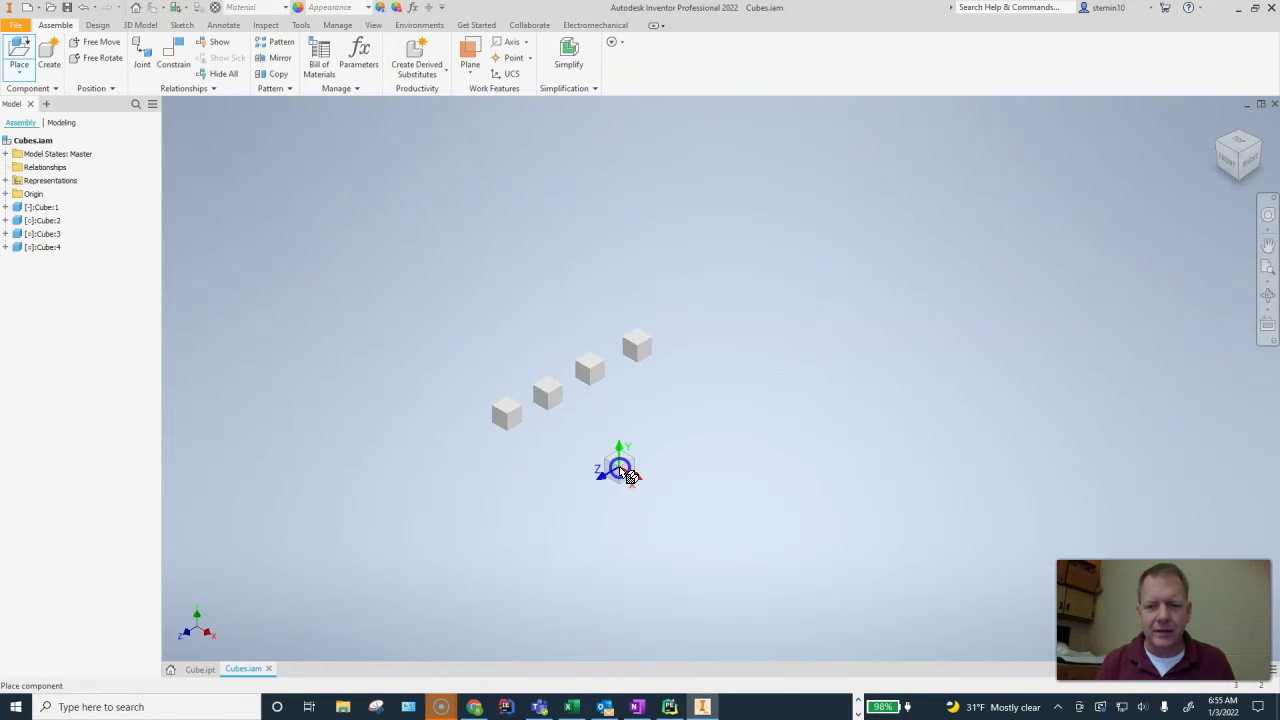
pyautogui.press('Escape')
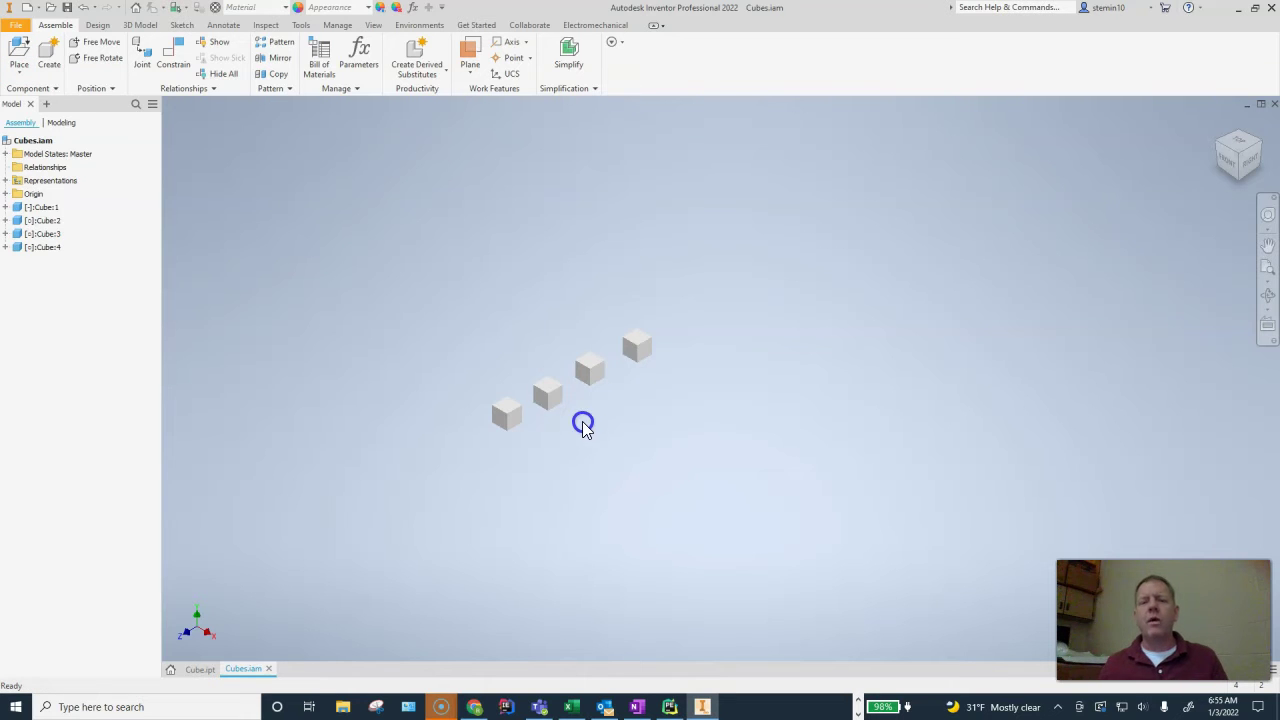
# Spread the four cubes apart so that each stands separately with open space around it
pyautogui.scroll(3, 580, 422)
pyautogui.scroll(-5, 571, 422)
pyautogui.moveTo(428, 405); pyautogui.dragTo(557, 531)
pyautogui.moveTo(509, 386); pyautogui.dragTo(759, 508)
pyautogui.moveTo(609, 303); pyautogui.dragTo(466, 288)
pyautogui.moveTo(720, 277); pyautogui.dragTo(700, 351)
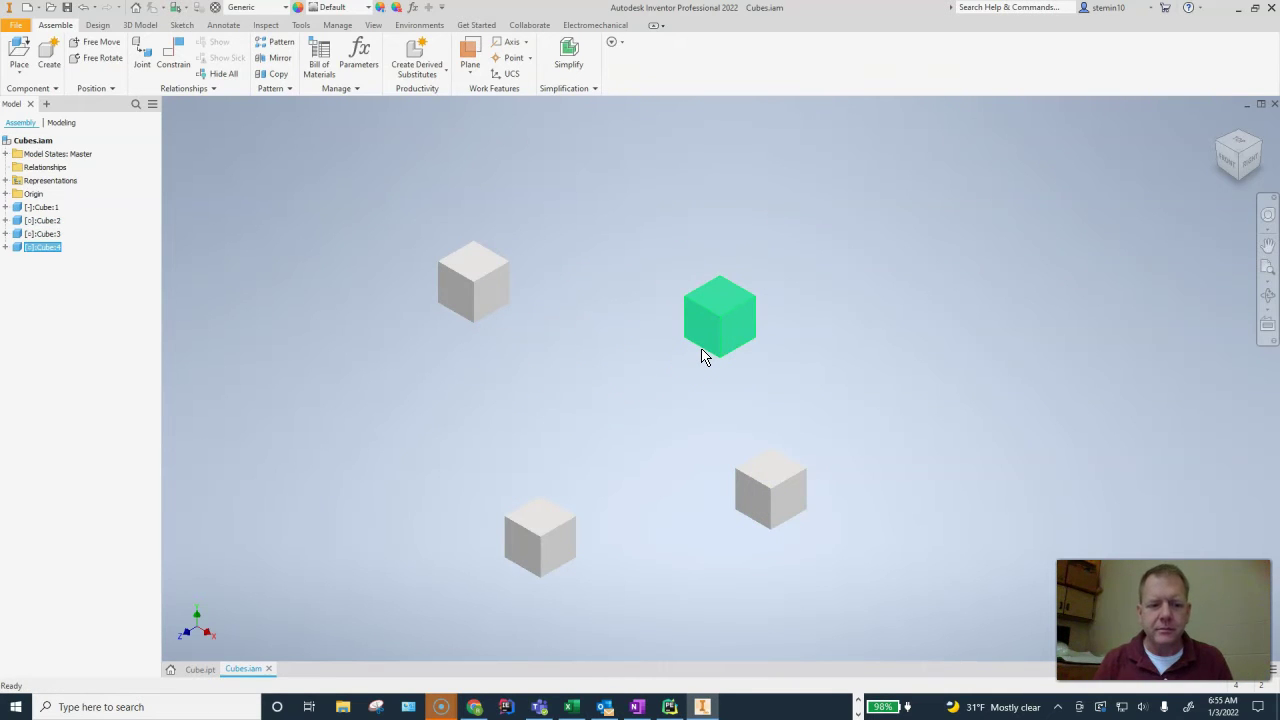
pyautogui.click(692, 436)
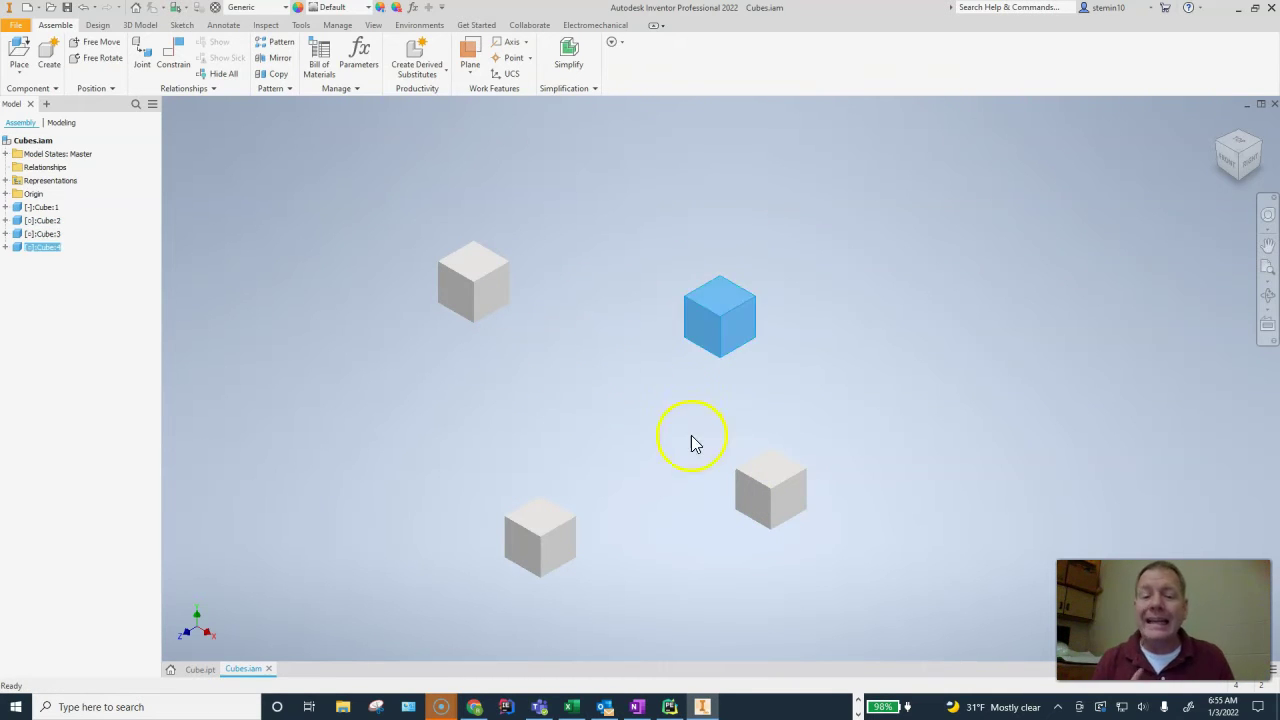
pyautogui.click(607, 400)
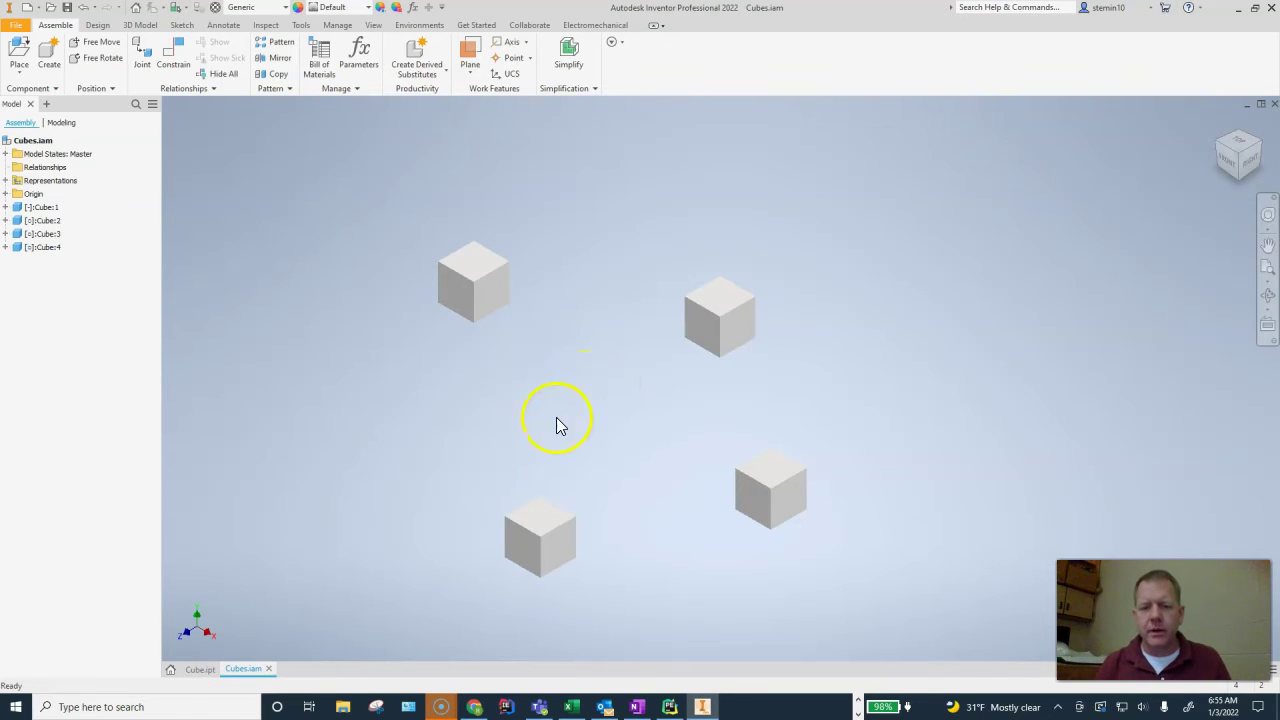
# Ground Cube:1 and try to move it to test that it is fixed in place
pyautogui.rightClick(541, 522)
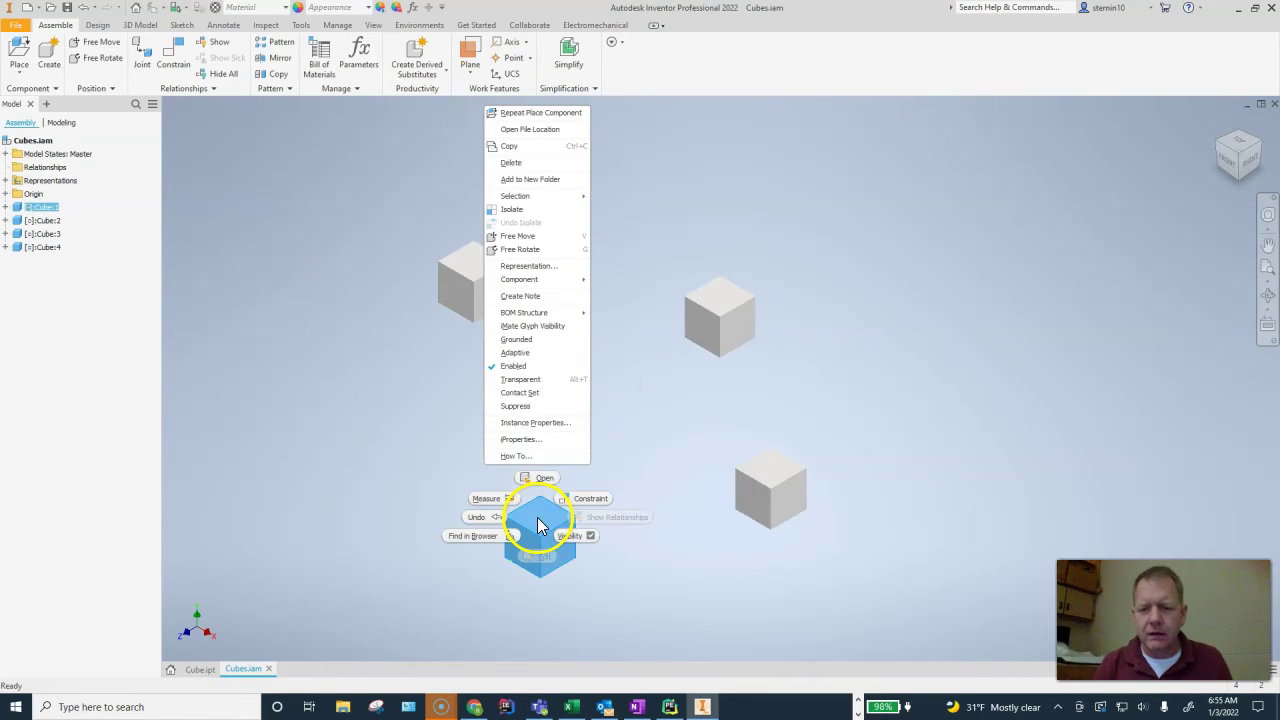
pyautogui.click(524, 343)
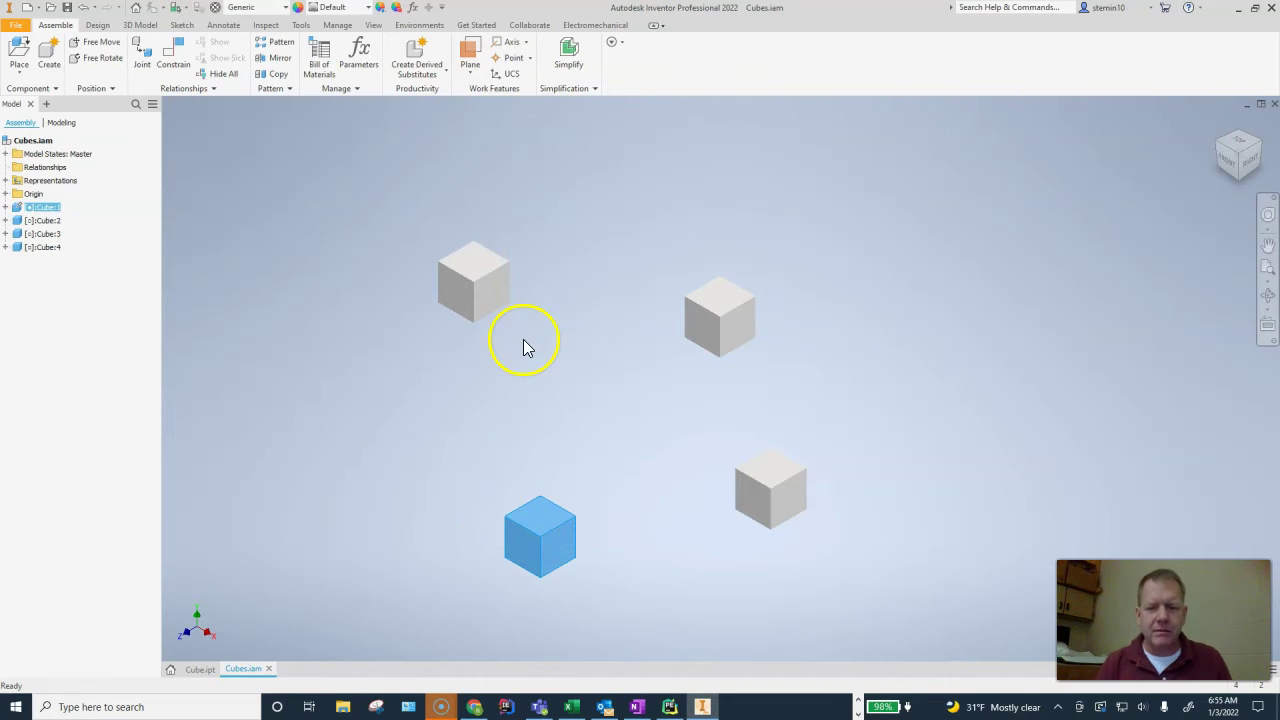
pyautogui.click(541, 515)
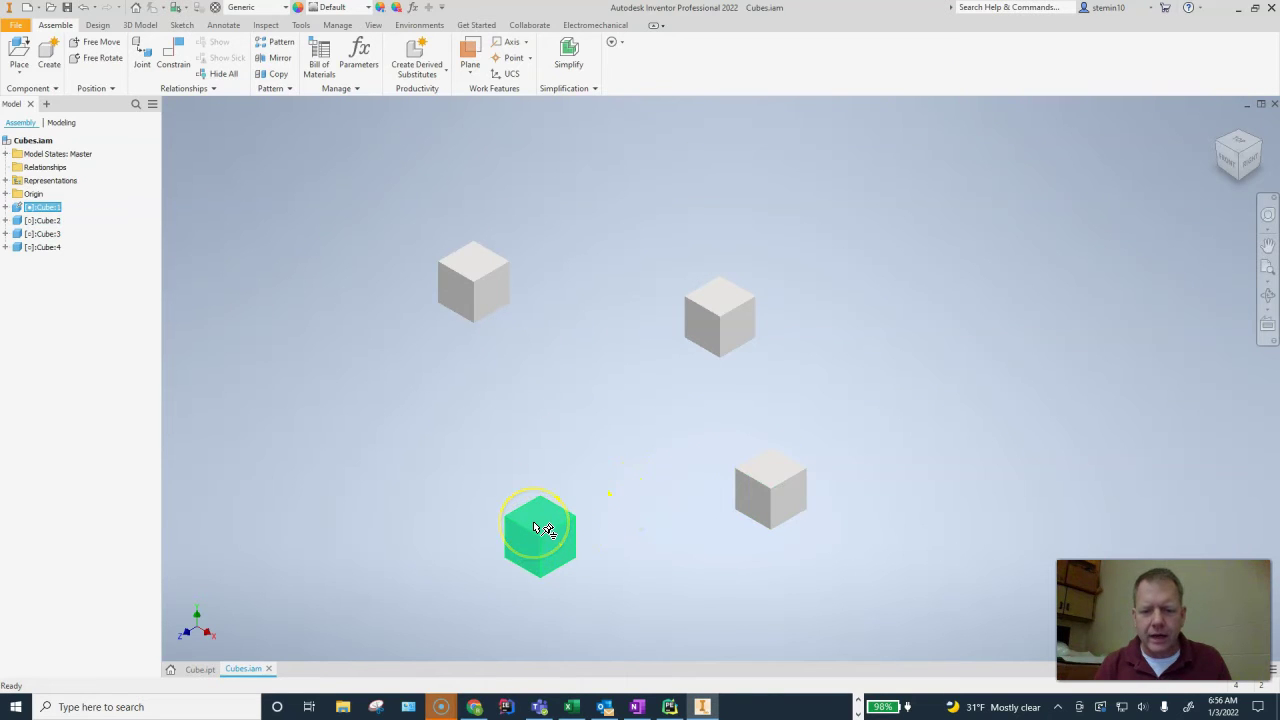
pyautogui.moveTo(538, 527); pyautogui.dragTo(521, 487)
pyautogui.click(500, 397)
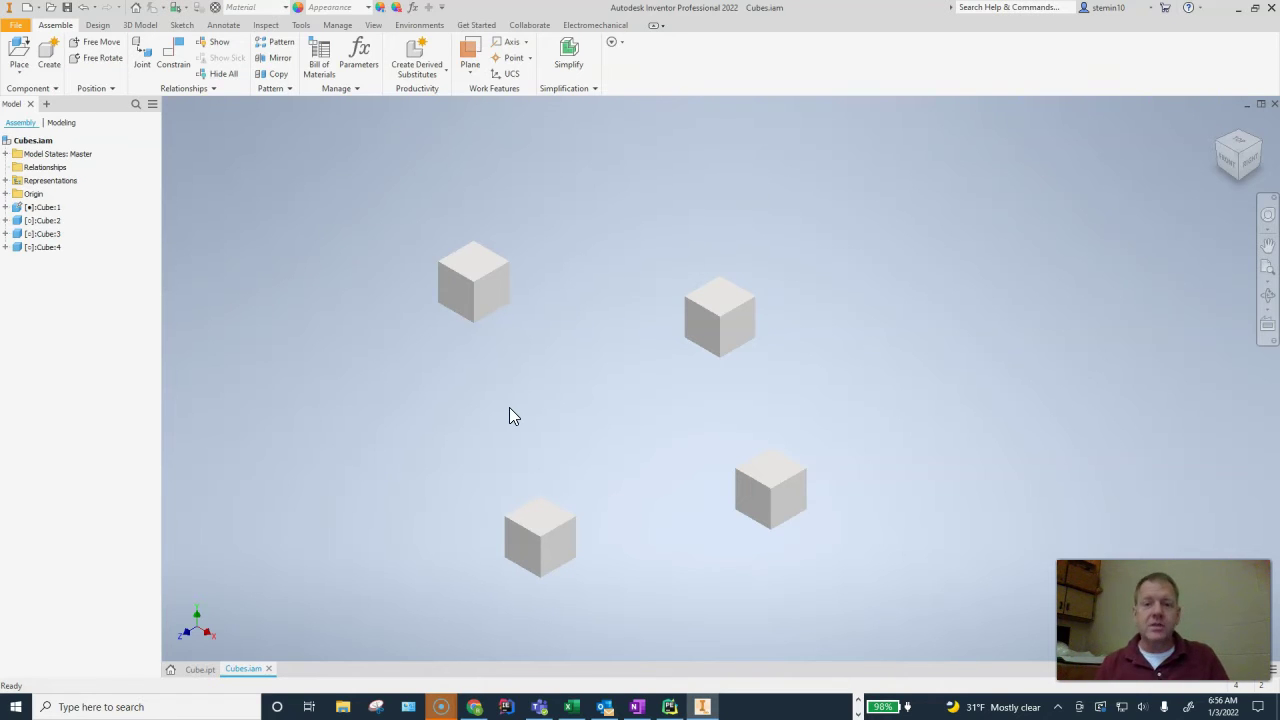
pyautogui.click(476, 384)
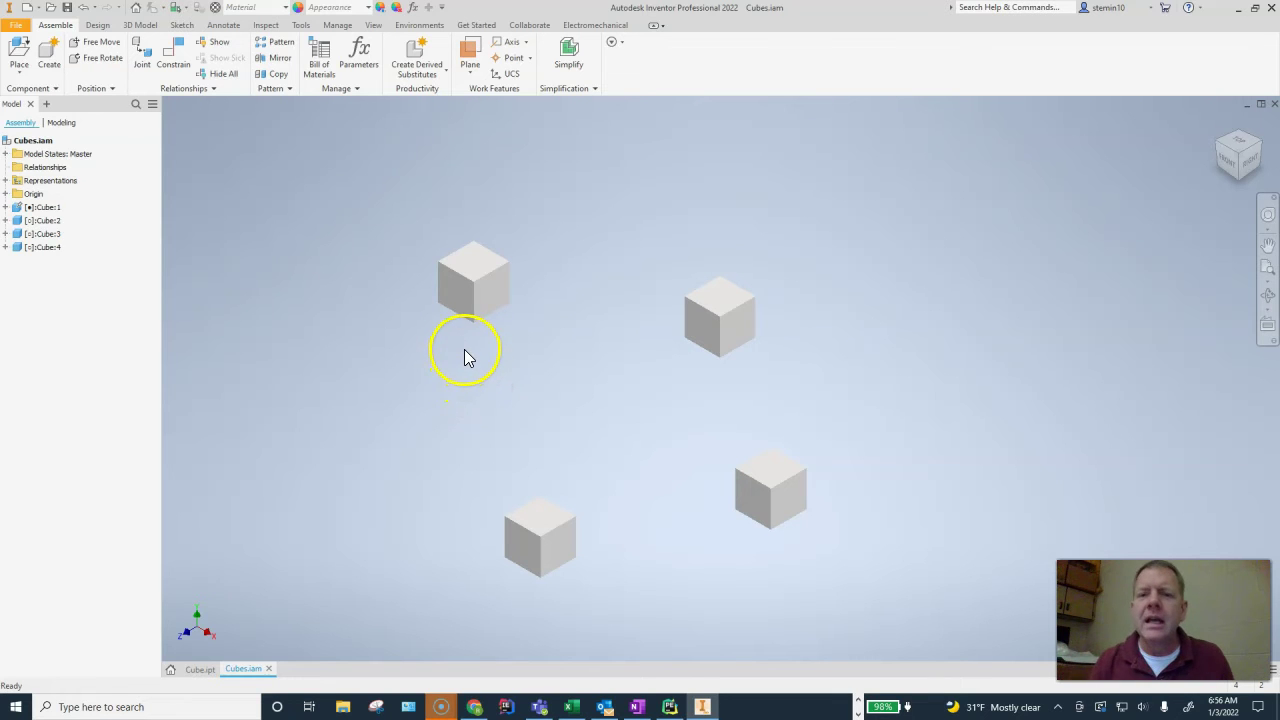
# Join Cube:4 onto grounded Cube:1 with a rigid joint between the centres of their top faces
pyautogui.click(138, 58)
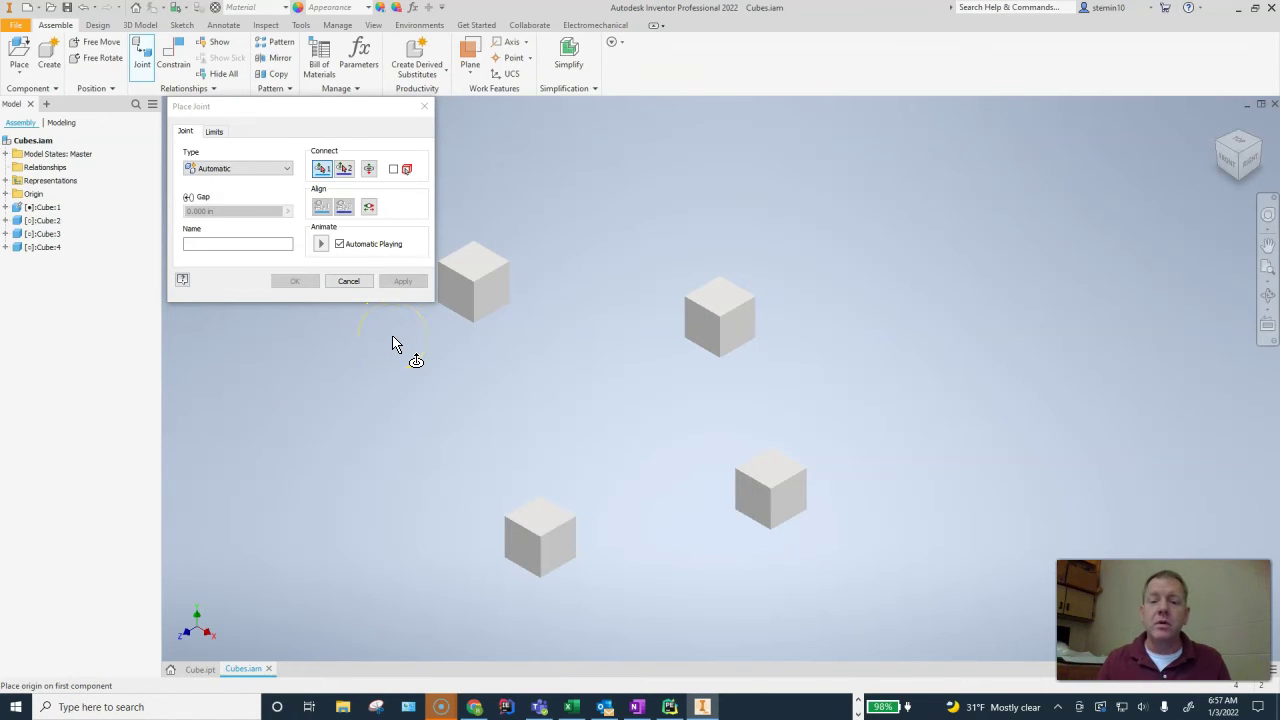
pyautogui.click(725, 302)
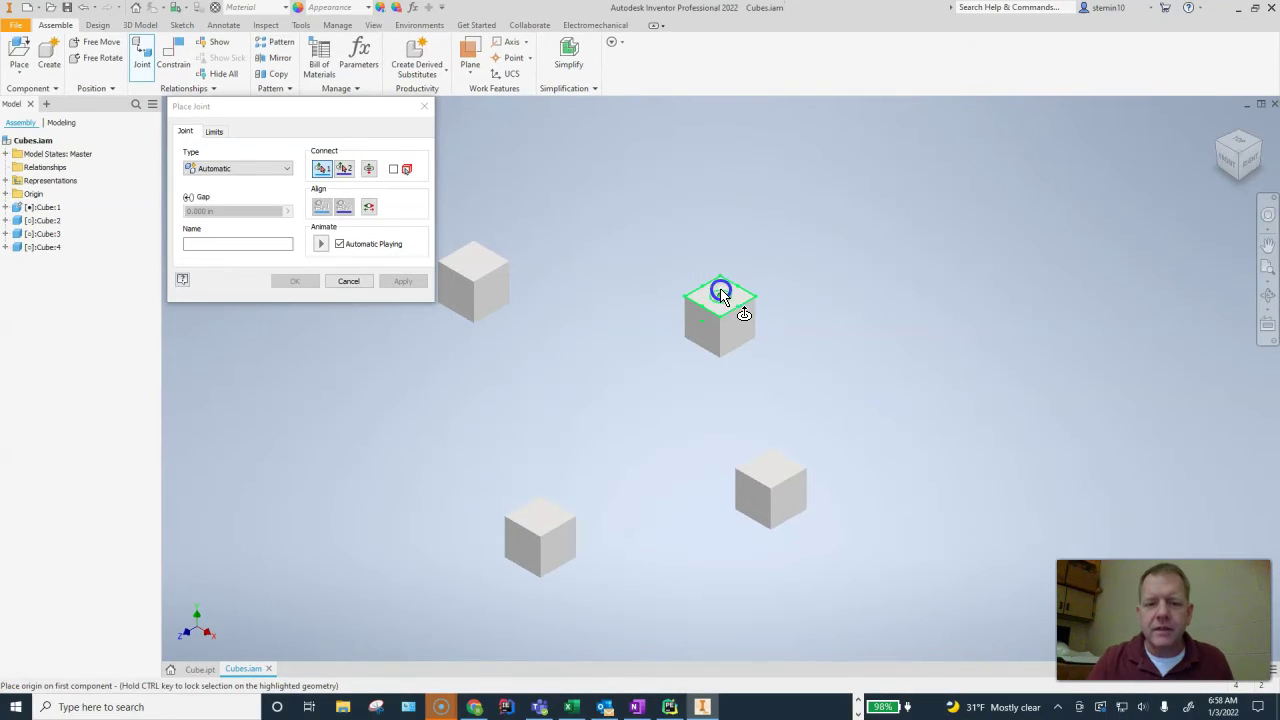
pyautogui.click(721, 296)
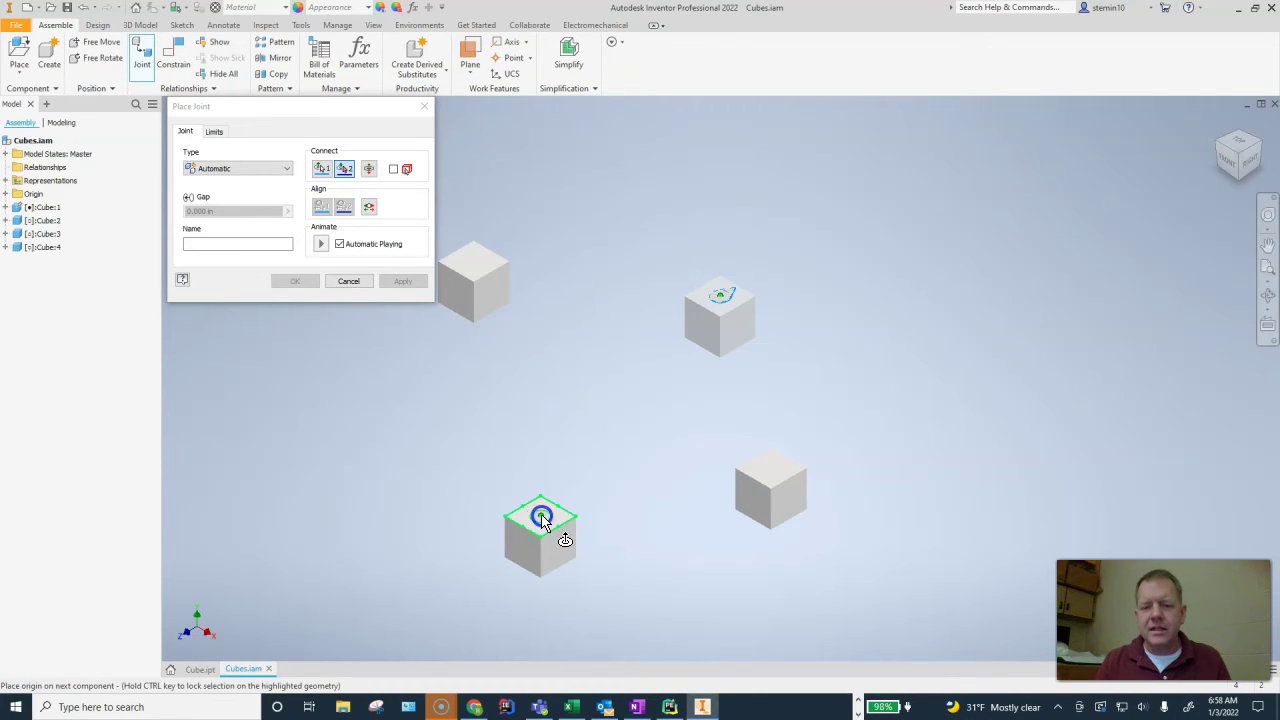
pyautogui.click(541, 517)
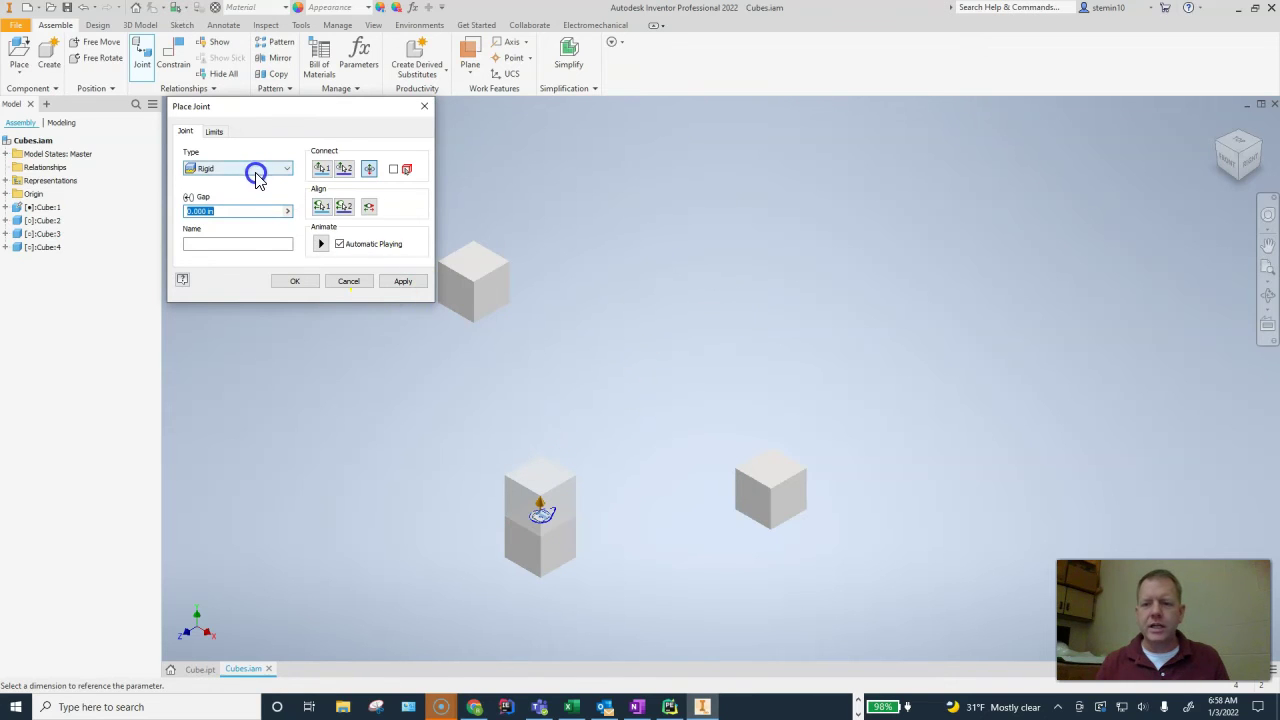
pyautogui.click(484, 435)
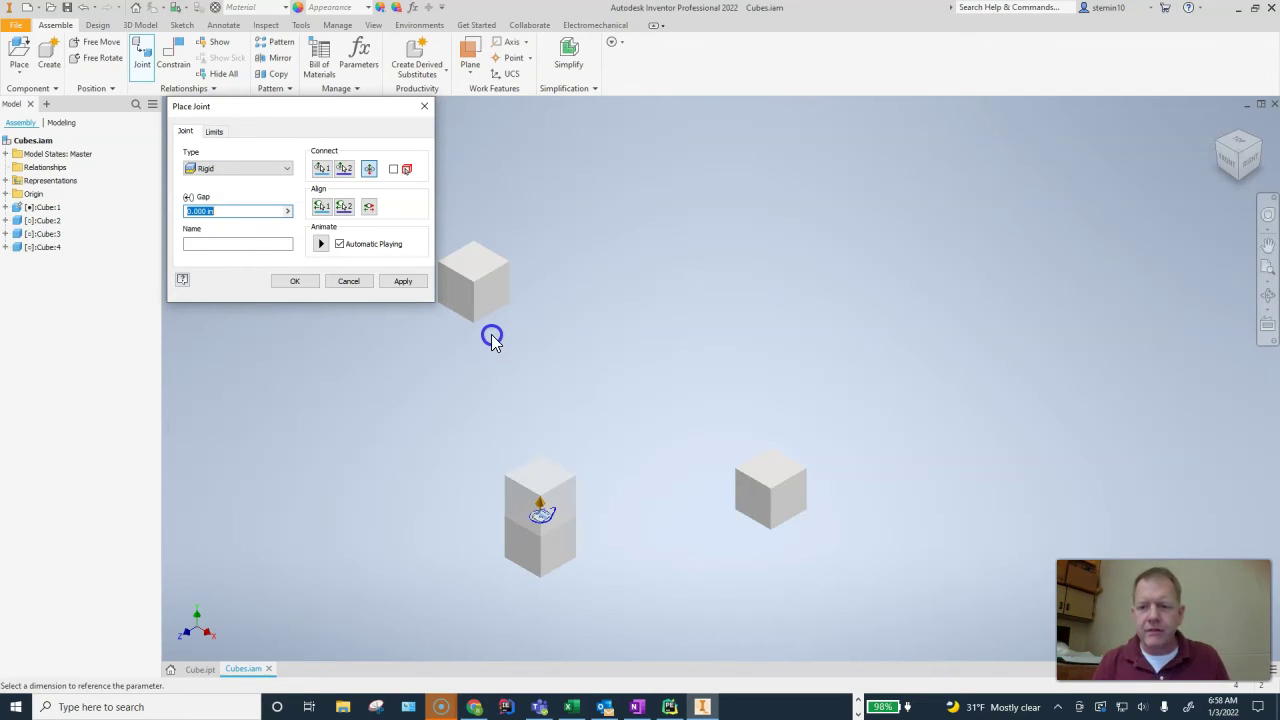
pyautogui.click(293, 282)
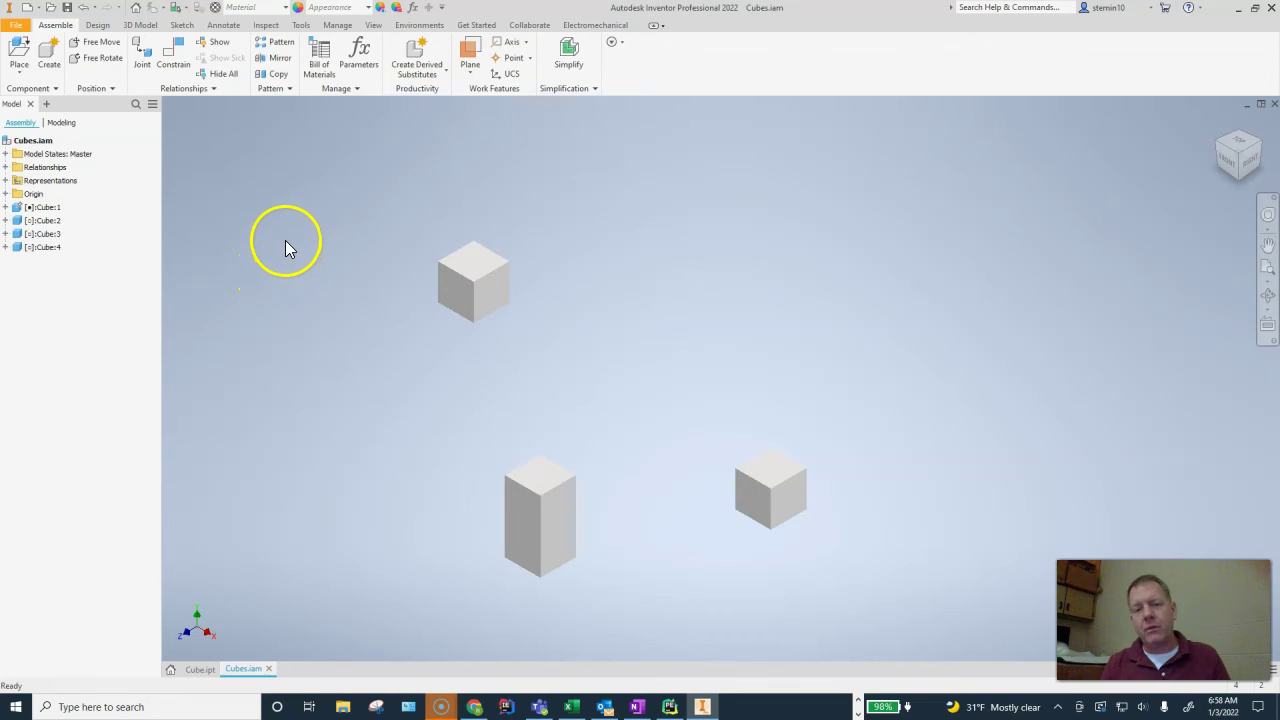
# Set up a rigid joint from an edge midpoint of a loose cube to the midpoint of the stack's upper cube vertical edge
pyautogui.click(543, 500)
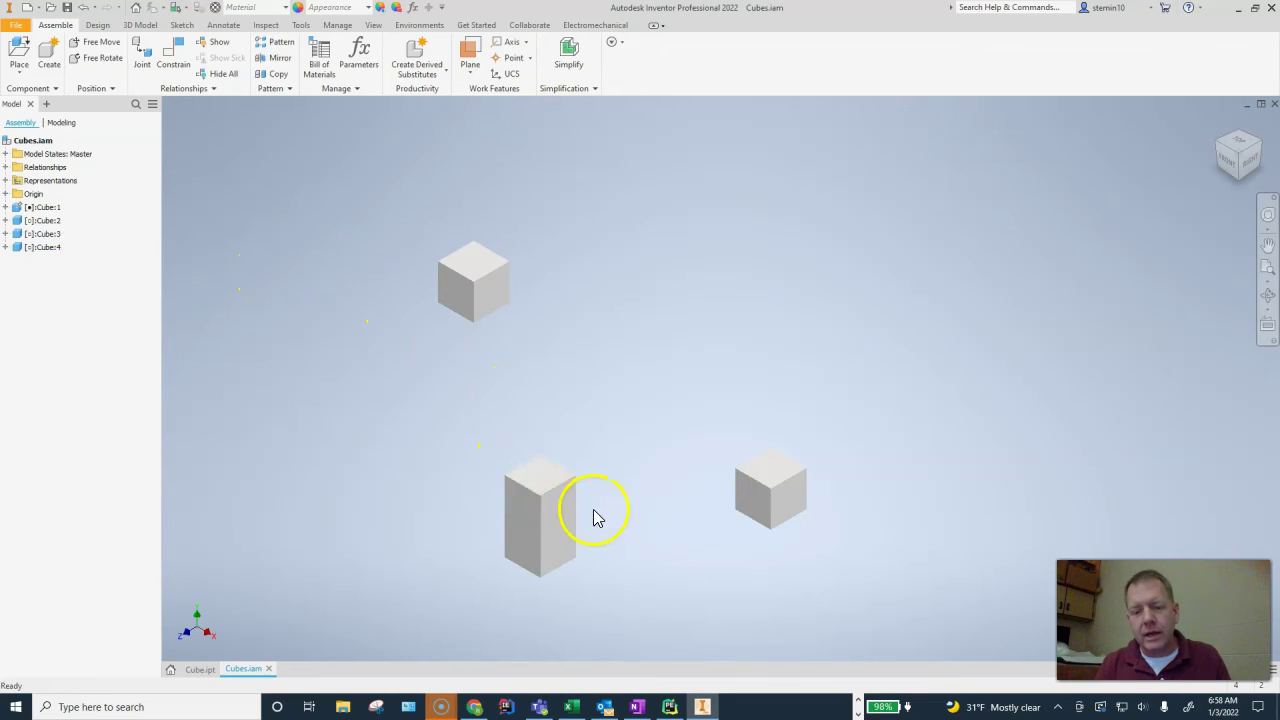
pyautogui.scroll(5, 560, 550)
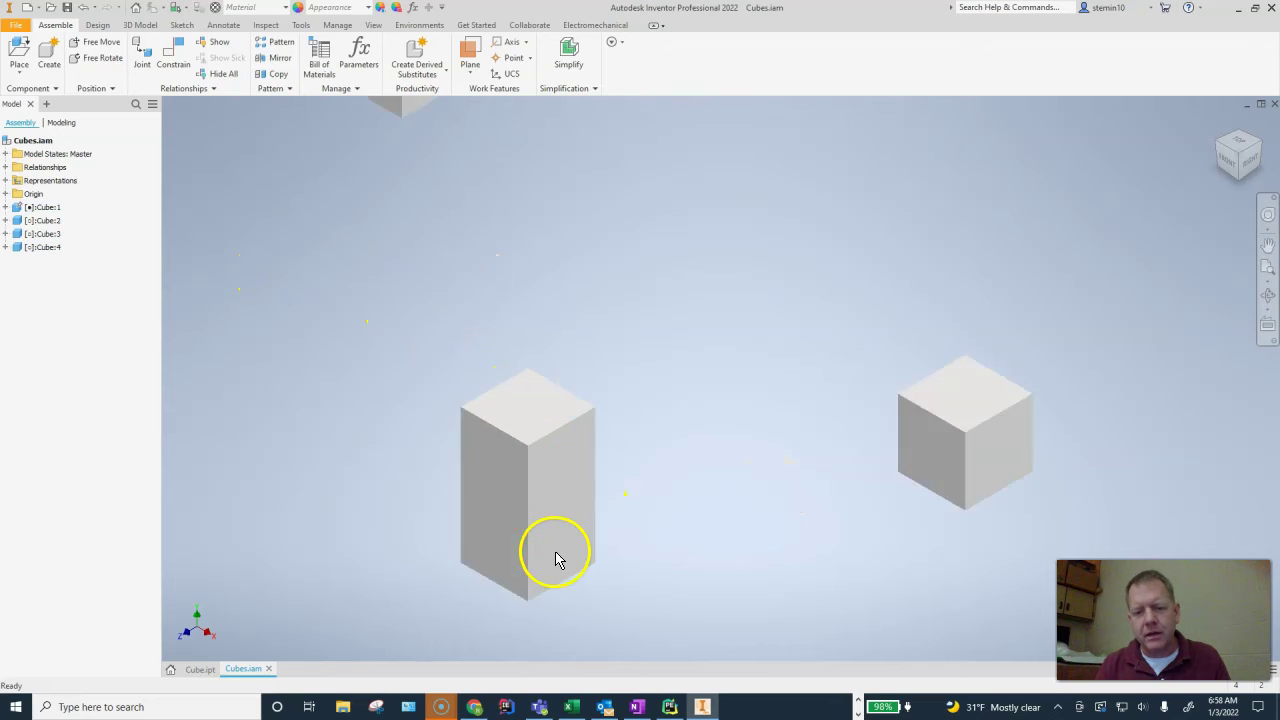
pyautogui.scroll(-2, 600, 314)
pyautogui.click(723, 280)
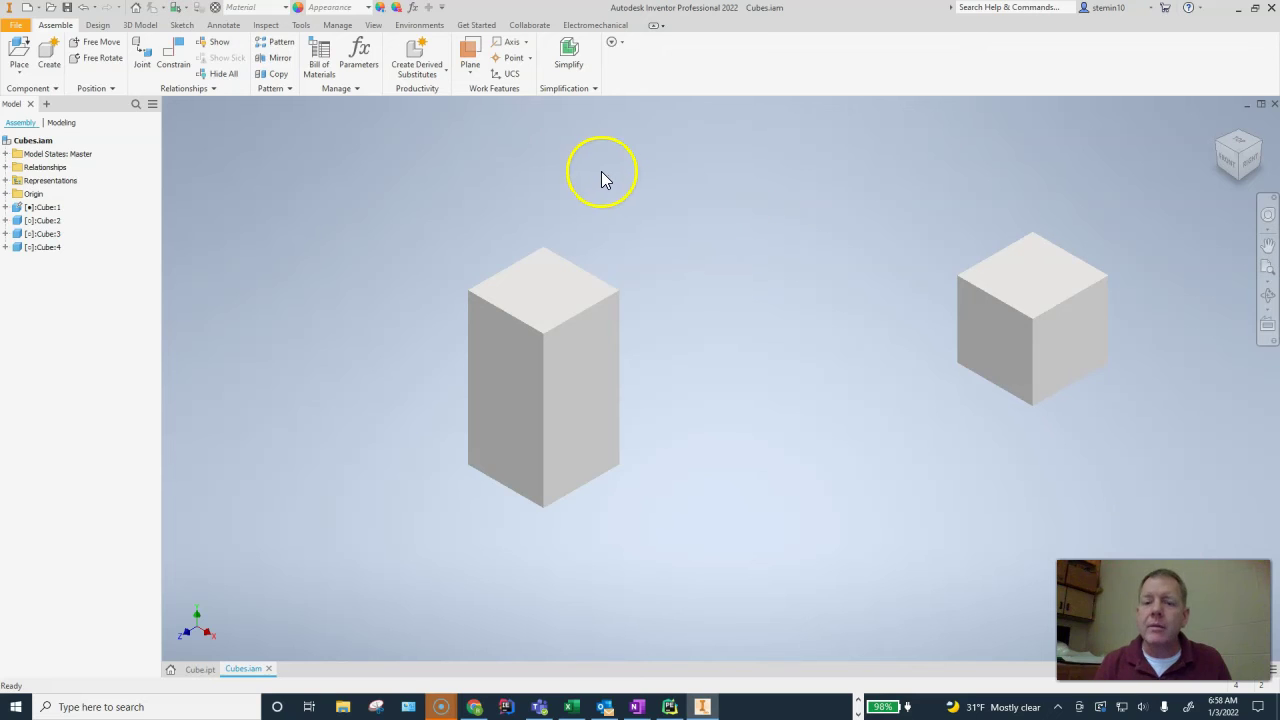
pyautogui.click(140, 52)
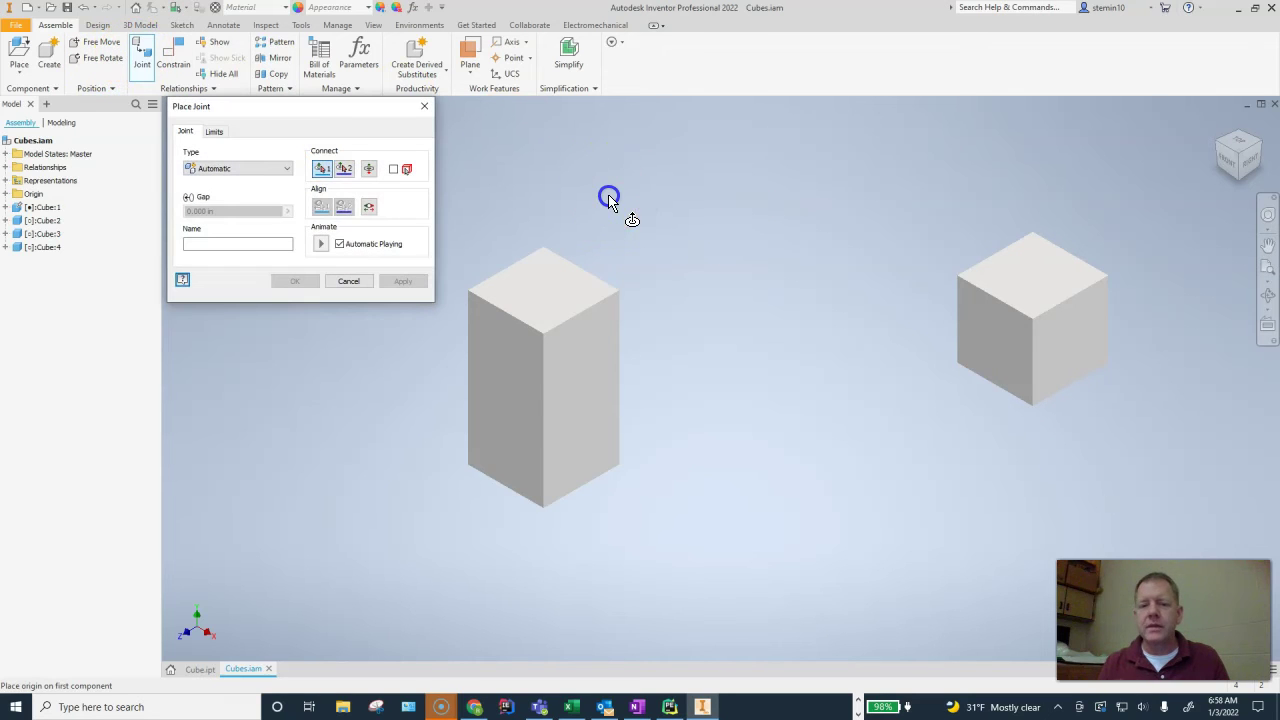
pyautogui.keyDown('shift'); pyautogui.moveTo(680, 206); pyautogui.dragTo(766, 234, button='middle'); pyautogui.keyUp('shift')
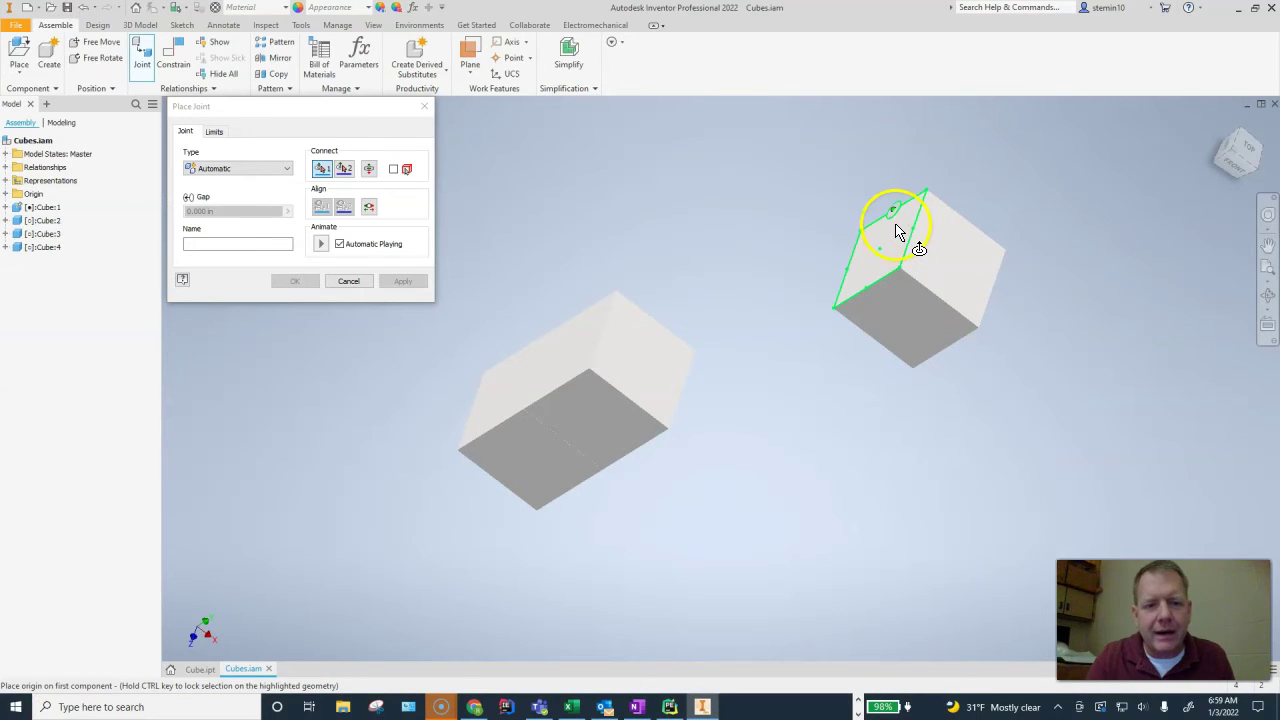
pyautogui.click(890, 215)
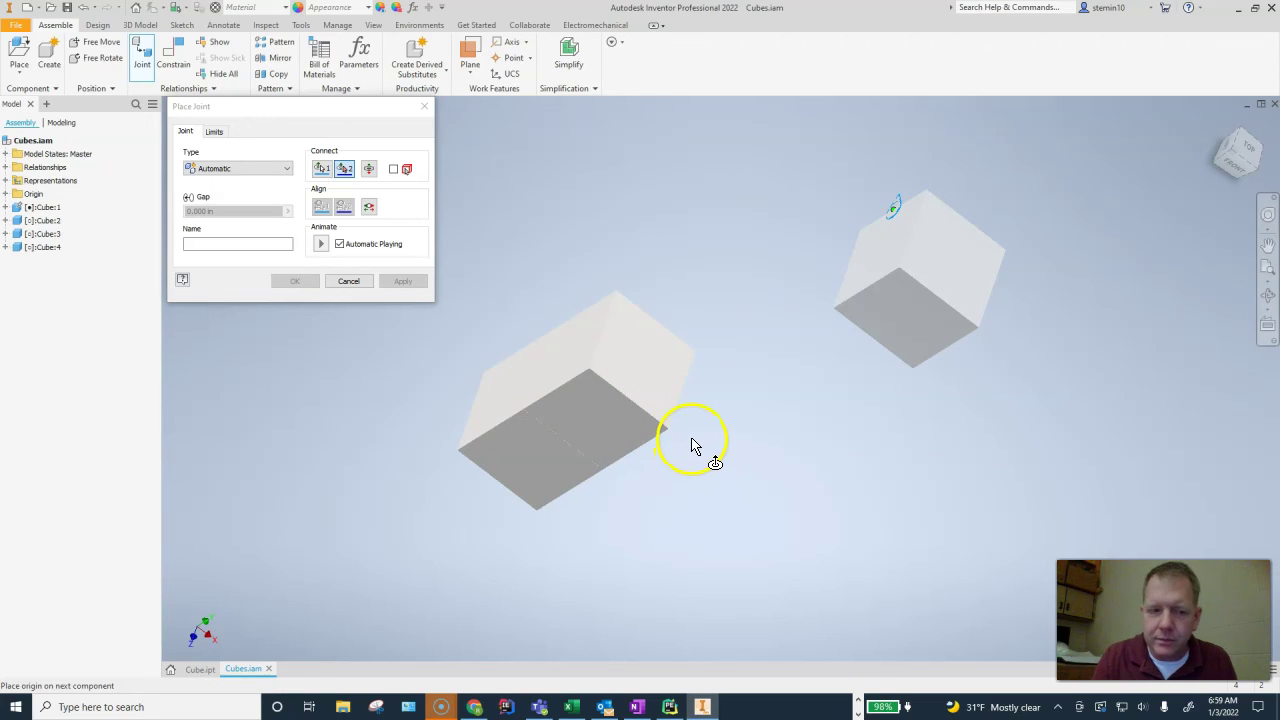
pyautogui.keyDown('shift'); pyautogui.moveTo(690, 445); pyautogui.dragTo(663, 383, button='middle'); pyautogui.keyUp('shift')
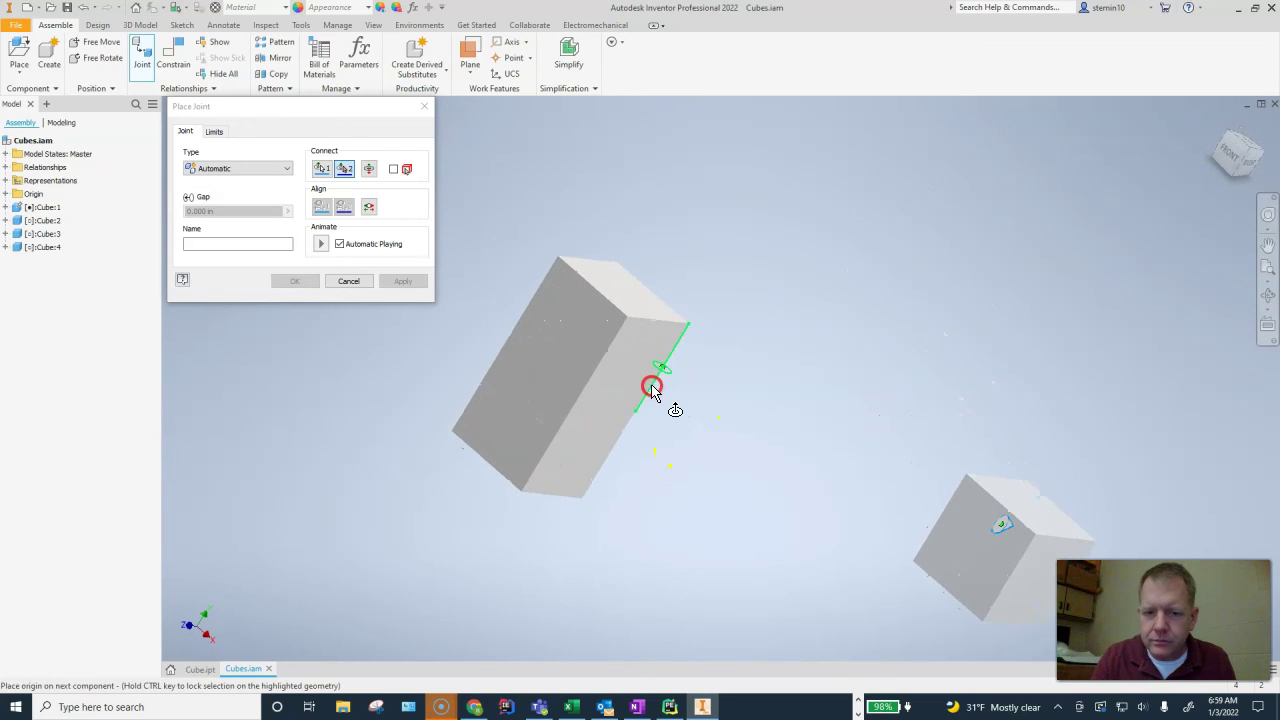
pyautogui.click(657, 364)
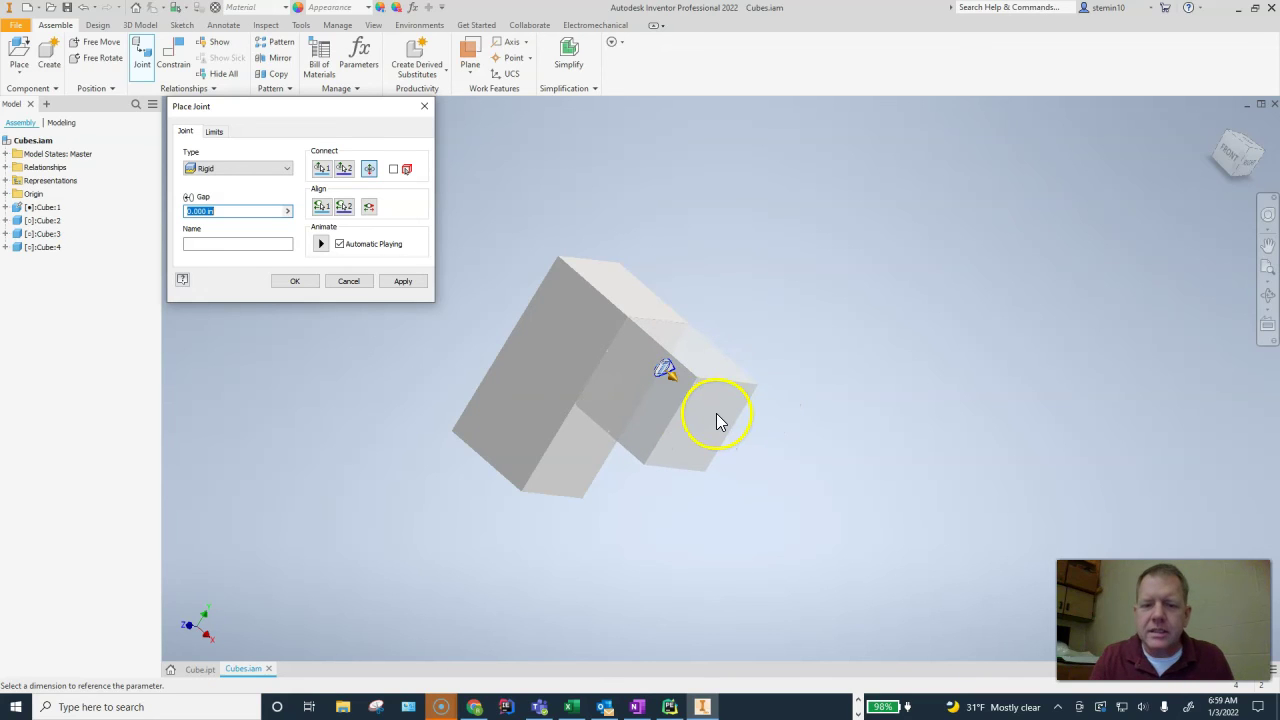
pyautogui.click(810, 360)
pyautogui.keyDown('shift'); pyautogui.moveTo(810, 367); pyautogui.dragTo(731, 368, button='middle'); pyautogui.keyUp('shift')
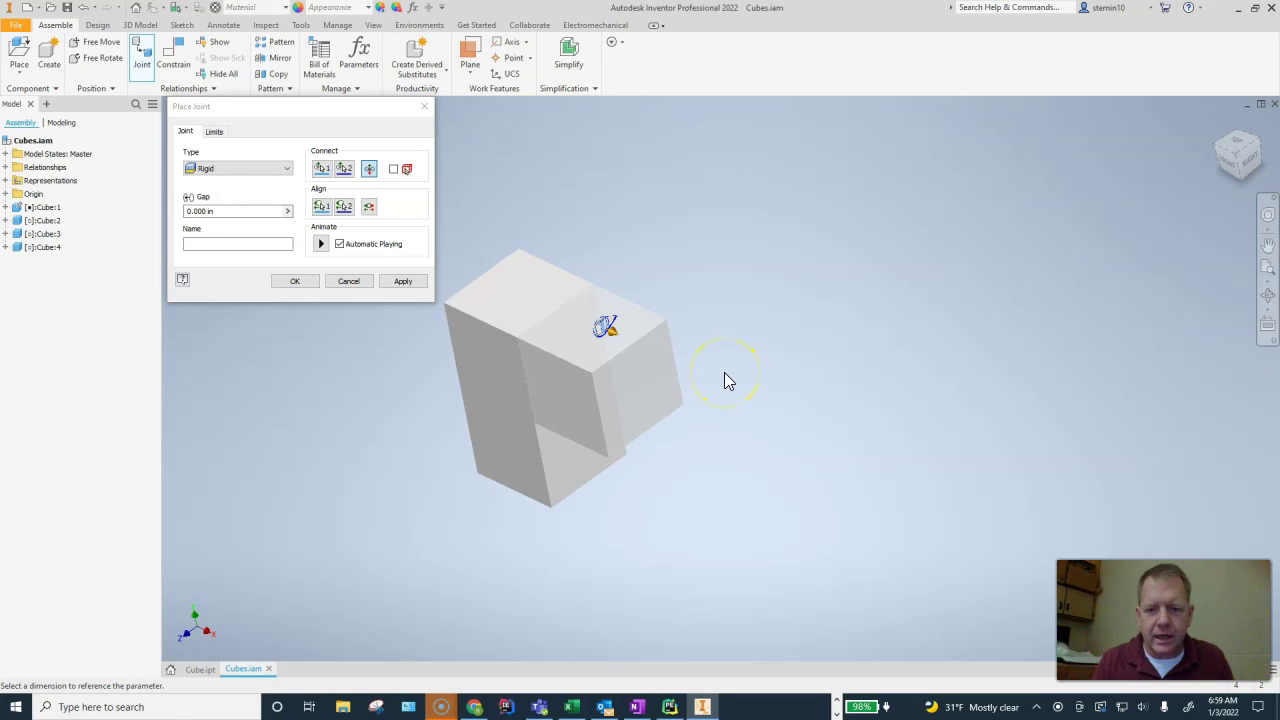
# Test the joint's flipped component and alignment directions, and accept the unflipped placement with the cube flush beside the stack's upper cube
pyautogui.click(369, 172)
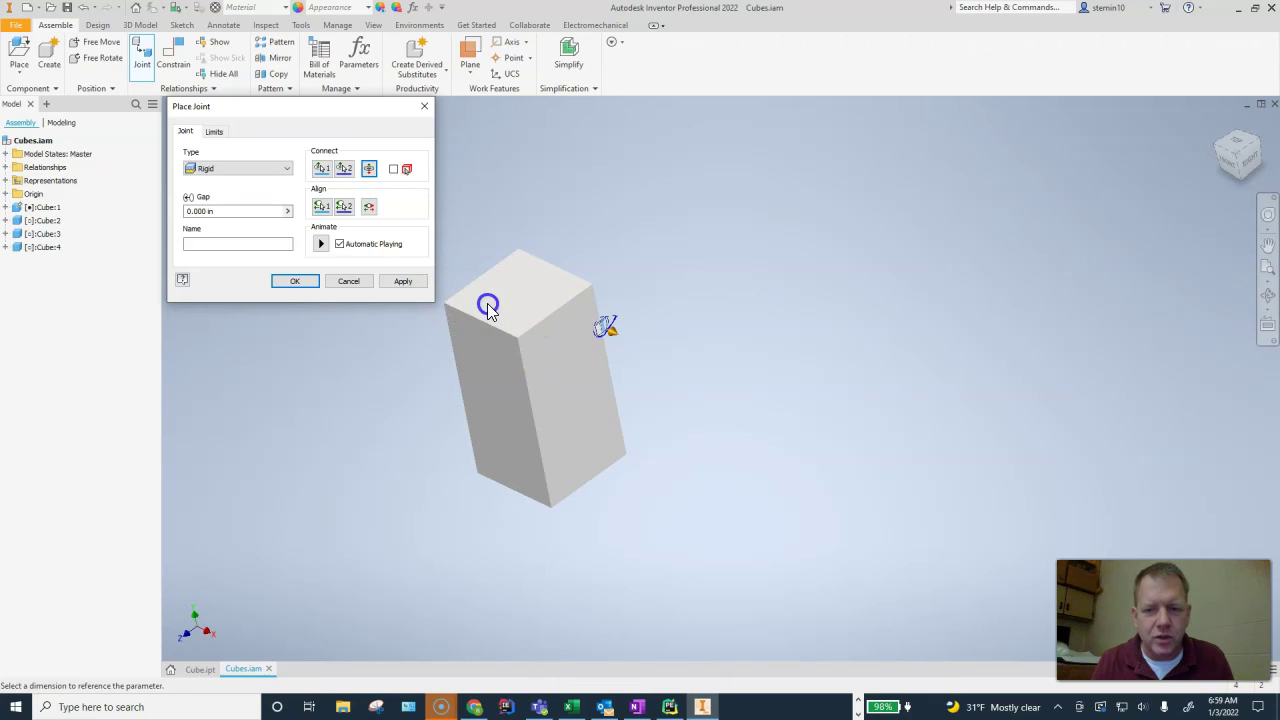
pyautogui.click(369, 207)
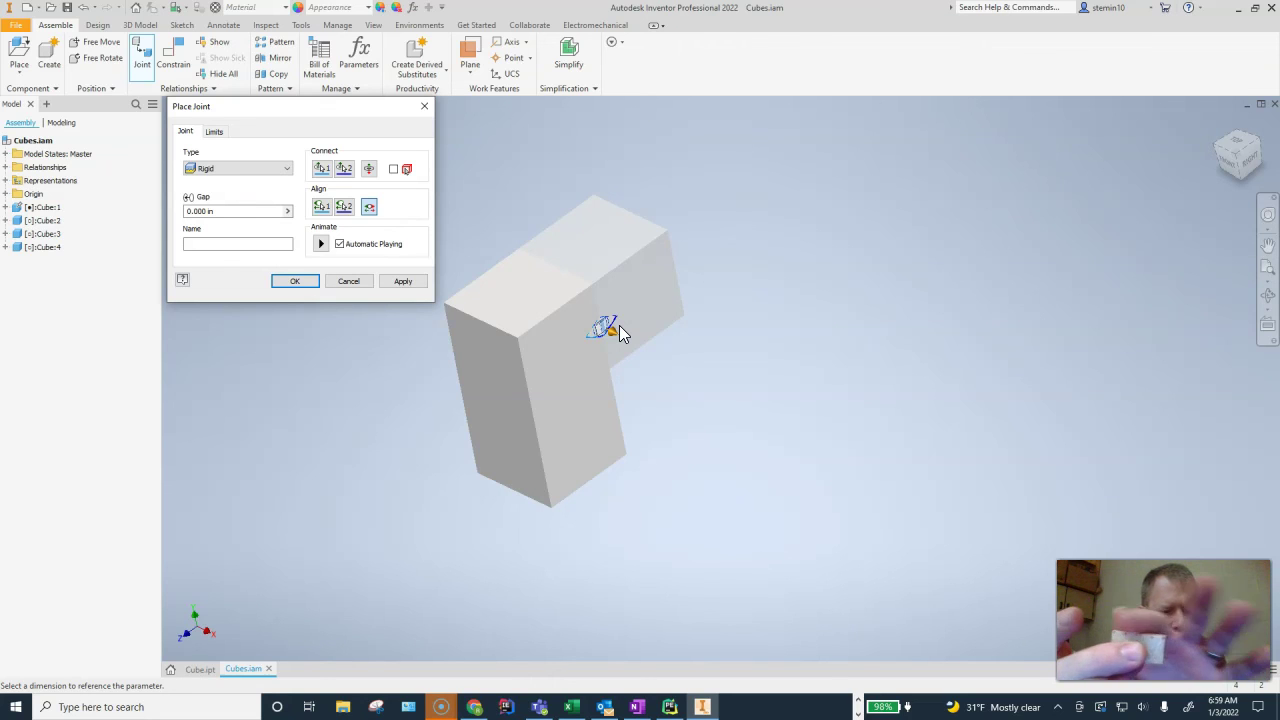
pyautogui.click(370, 172)
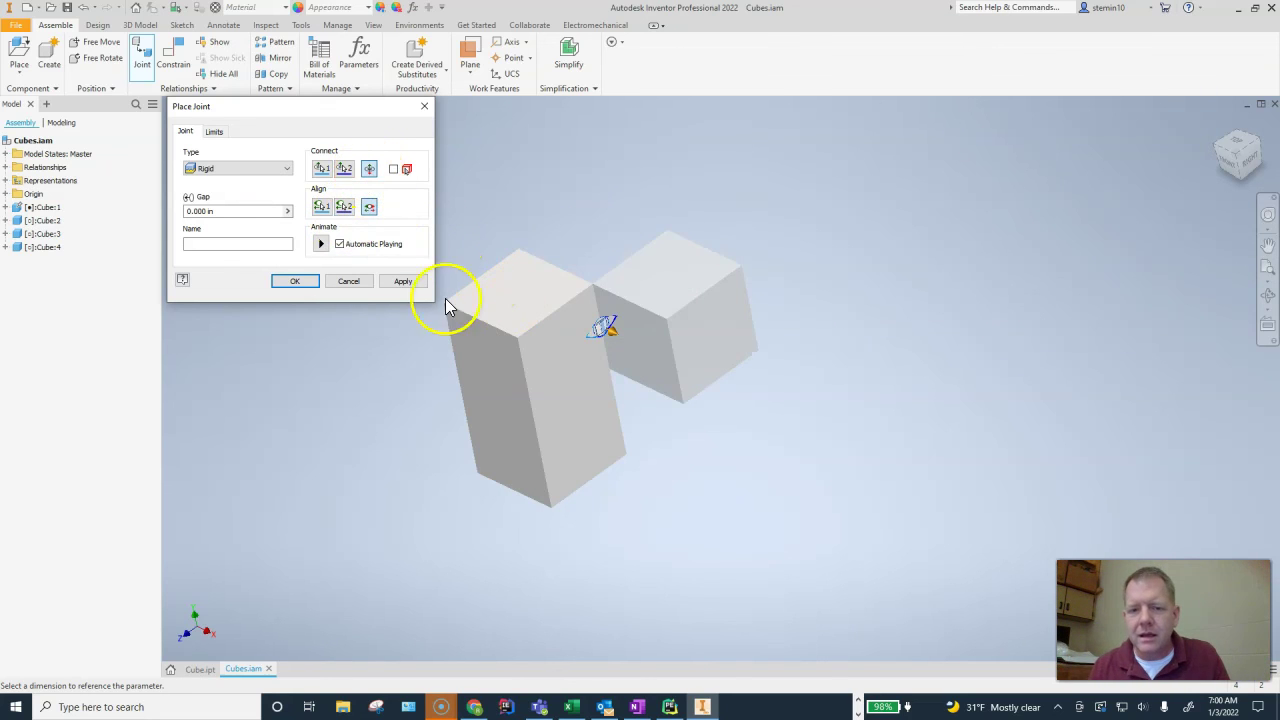
pyautogui.click(372, 210)
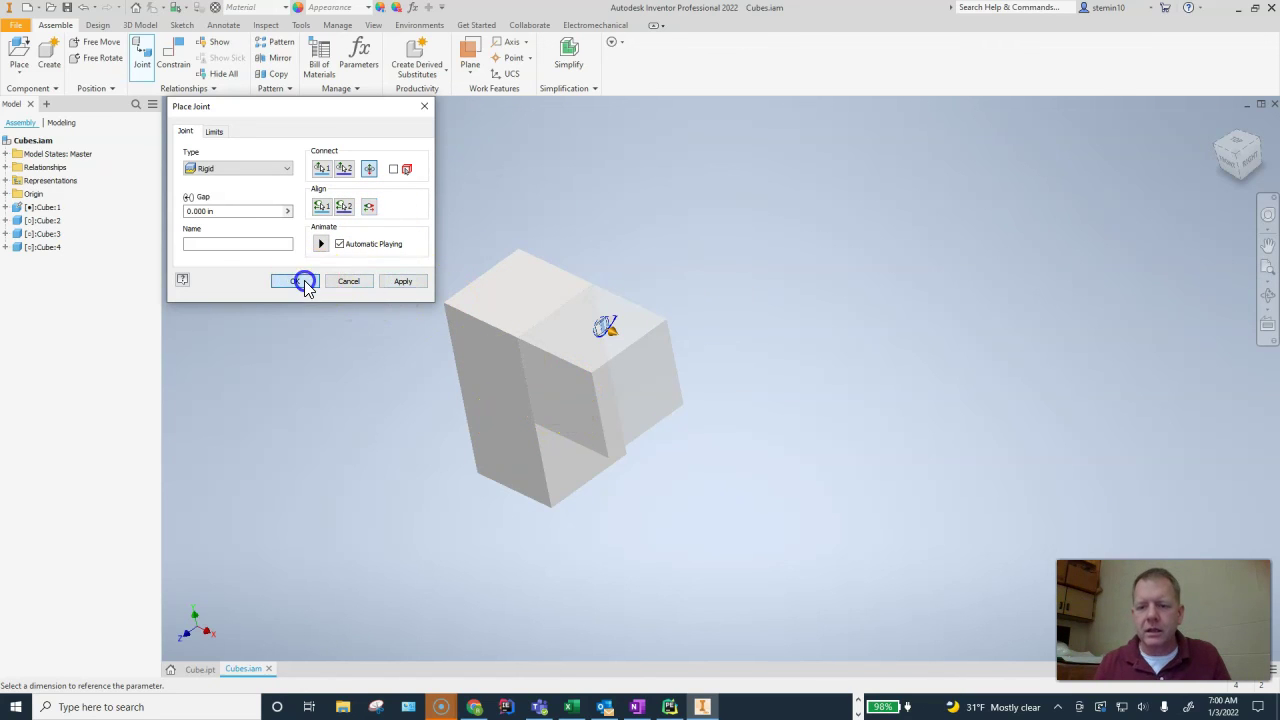
pyautogui.click(303, 281)
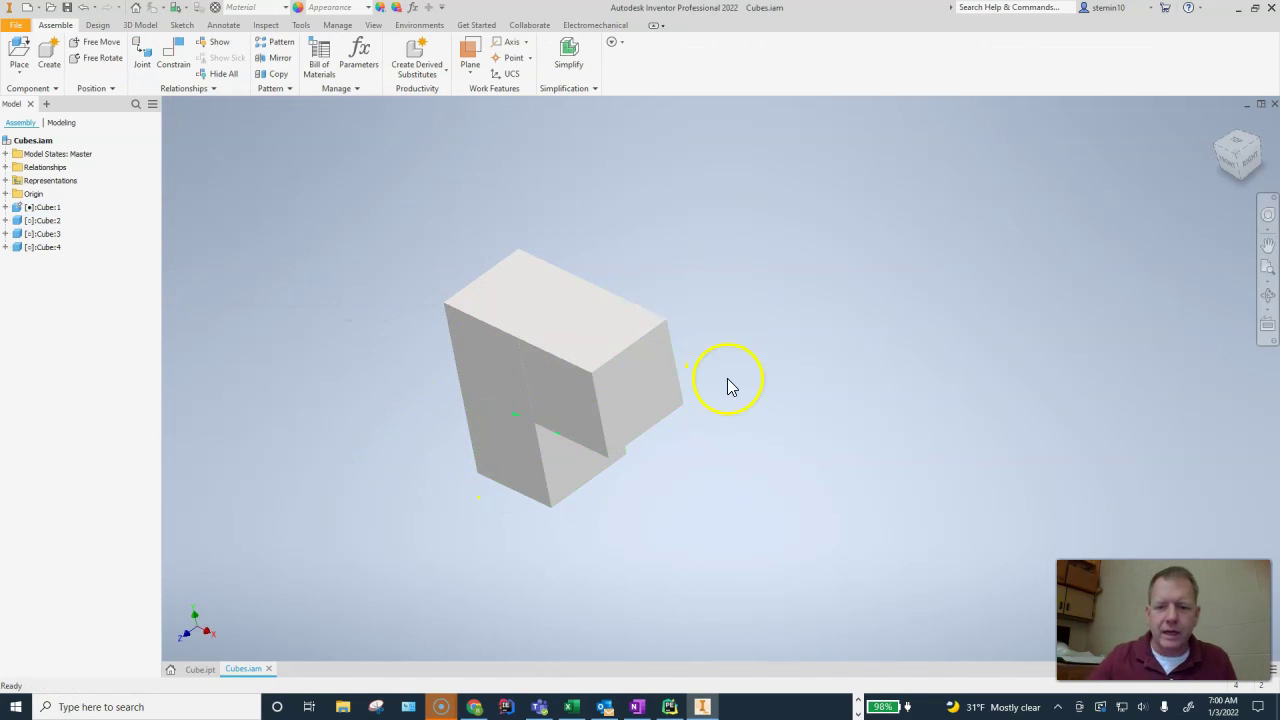
pyautogui.scroll(-3, 783, 388)
pyautogui.scroll(8, 783, 388)
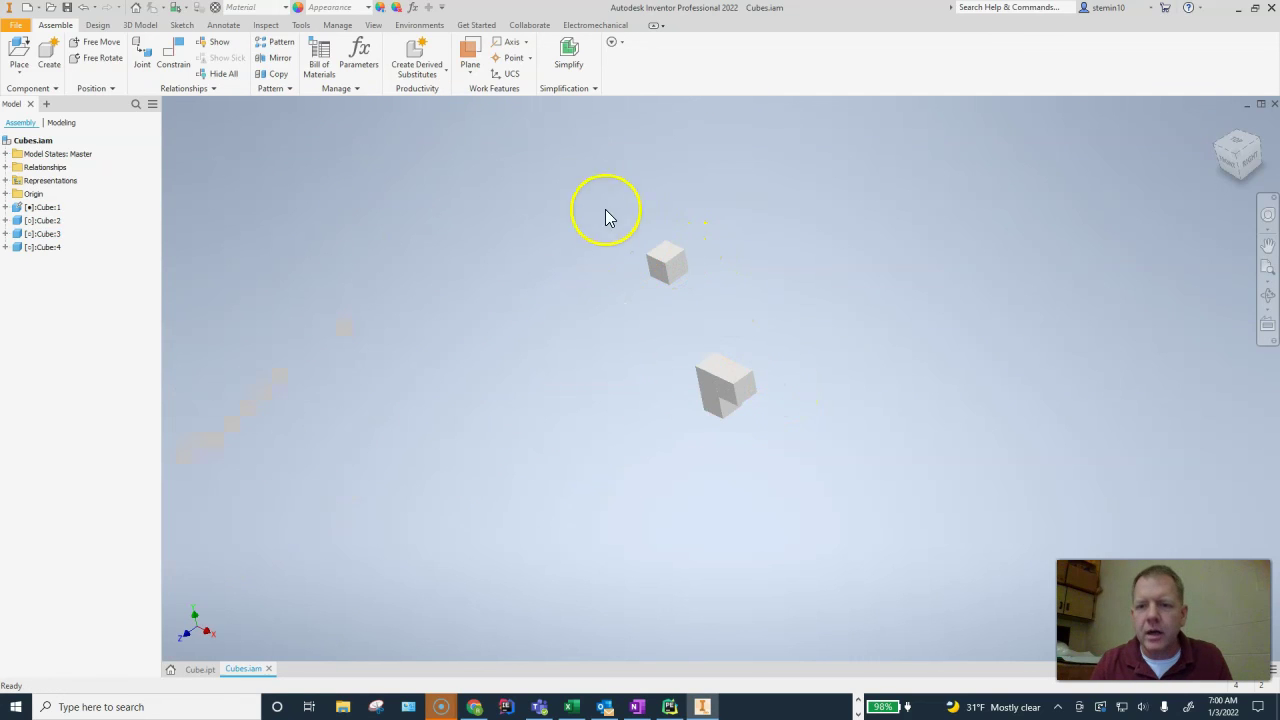
pyautogui.click(143, 60)
pyautogui.scroll(-6, 694, 306)
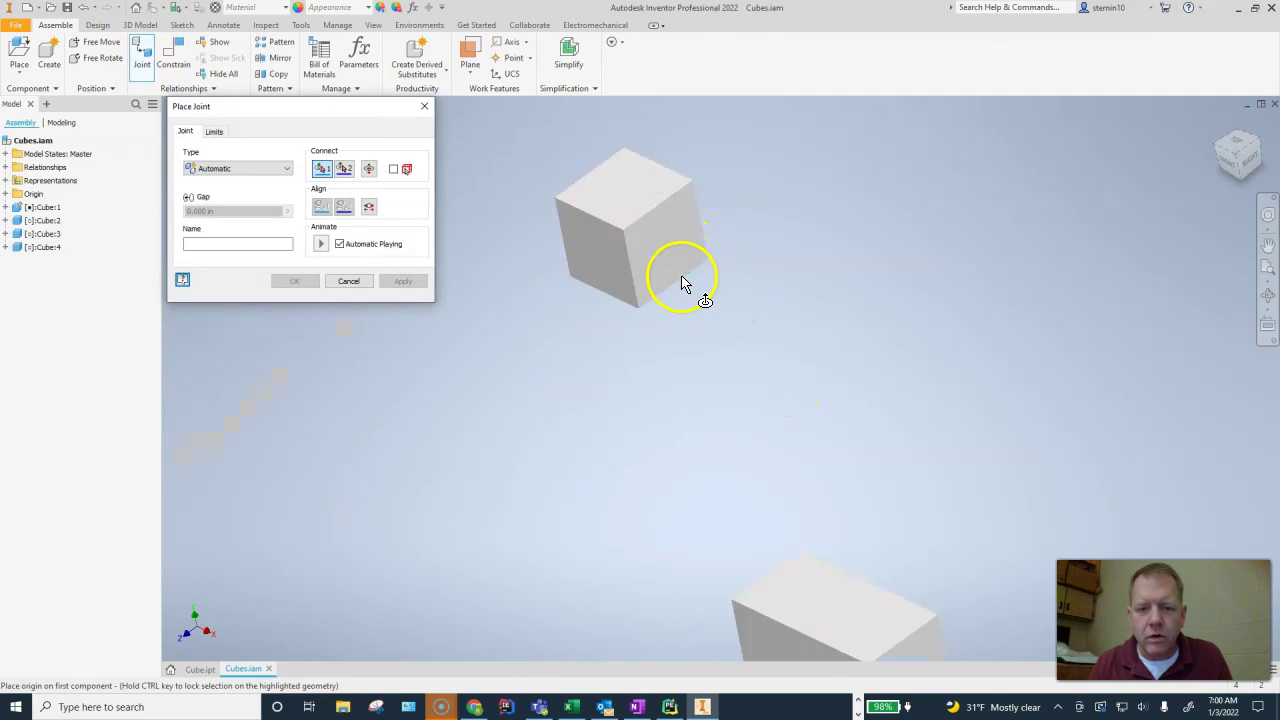
pyautogui.scroll(2, 600, 220)
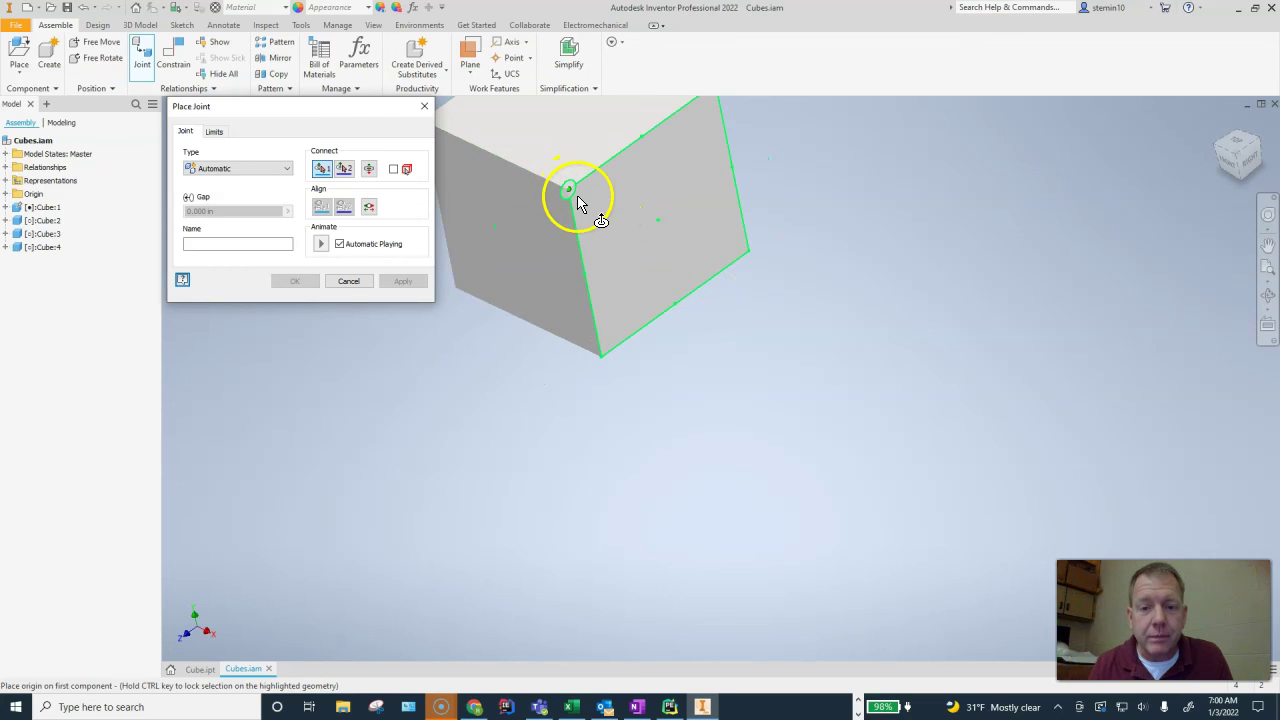
pyautogui.click(580, 201)
pyautogui.scroll(5, 731, 210)
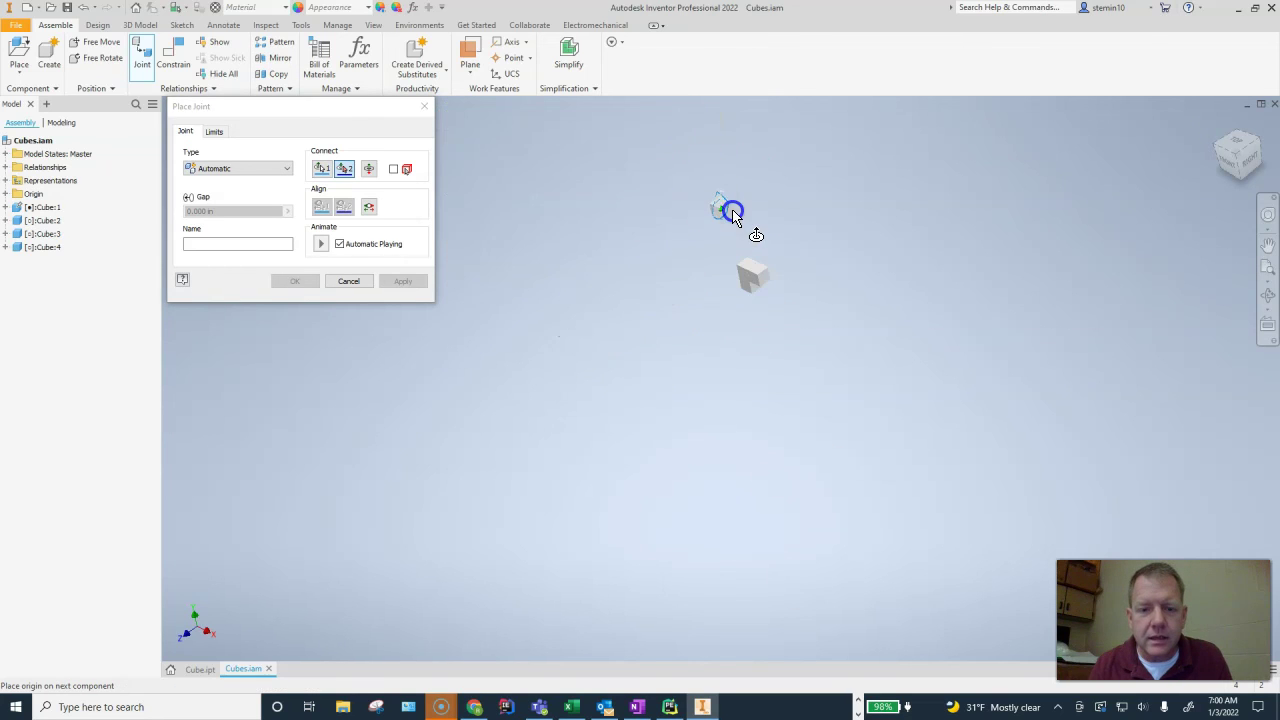
pyautogui.scroll(-3, 760, 265)
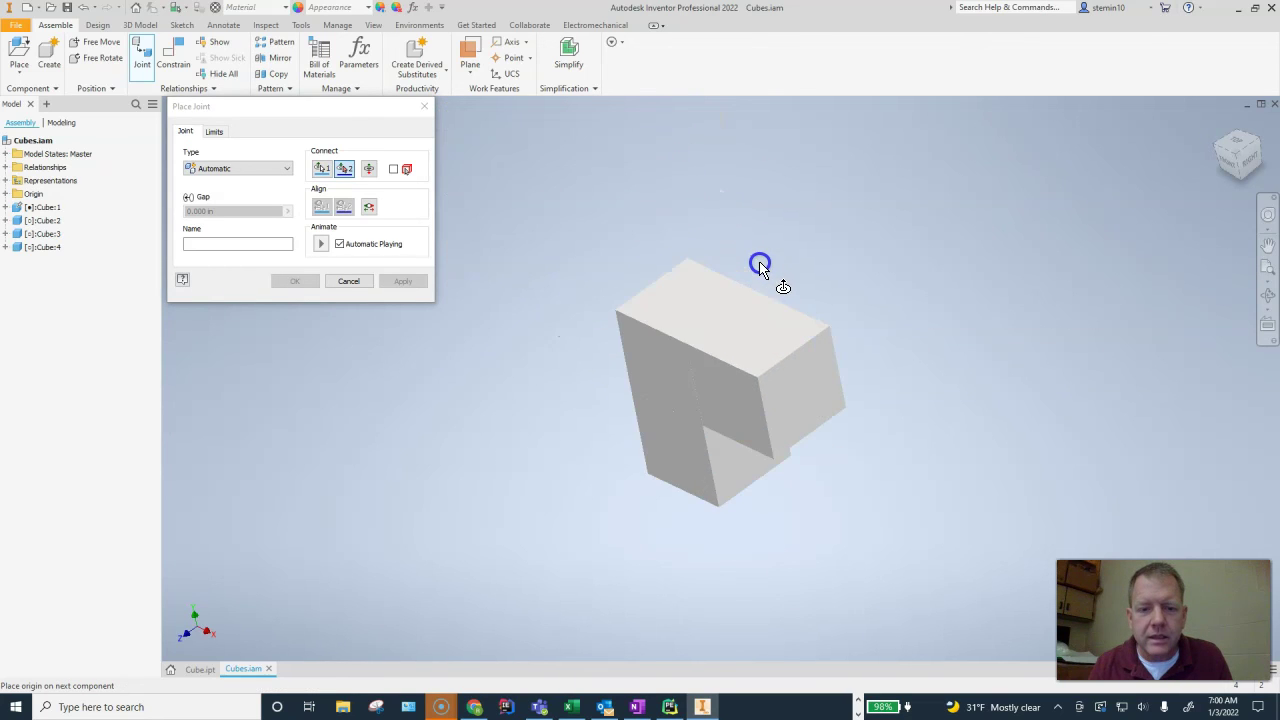
pyautogui.click(703, 349)
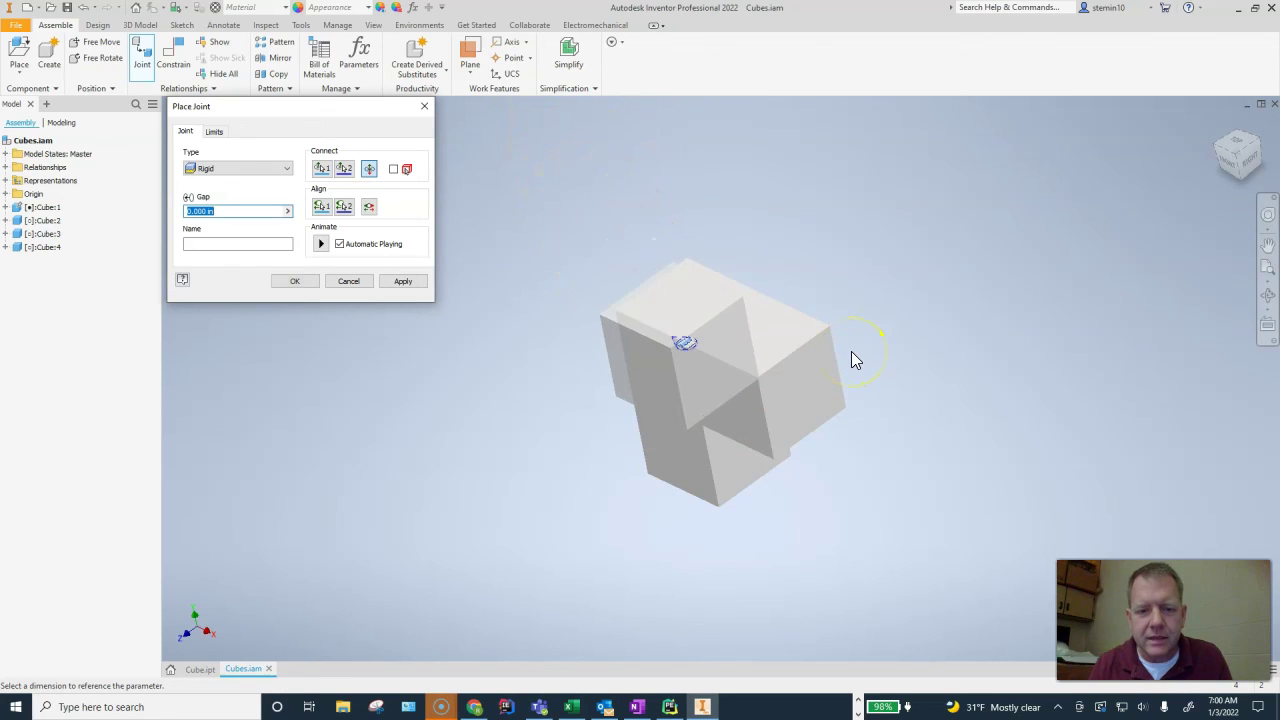
pyautogui.click(369, 207)
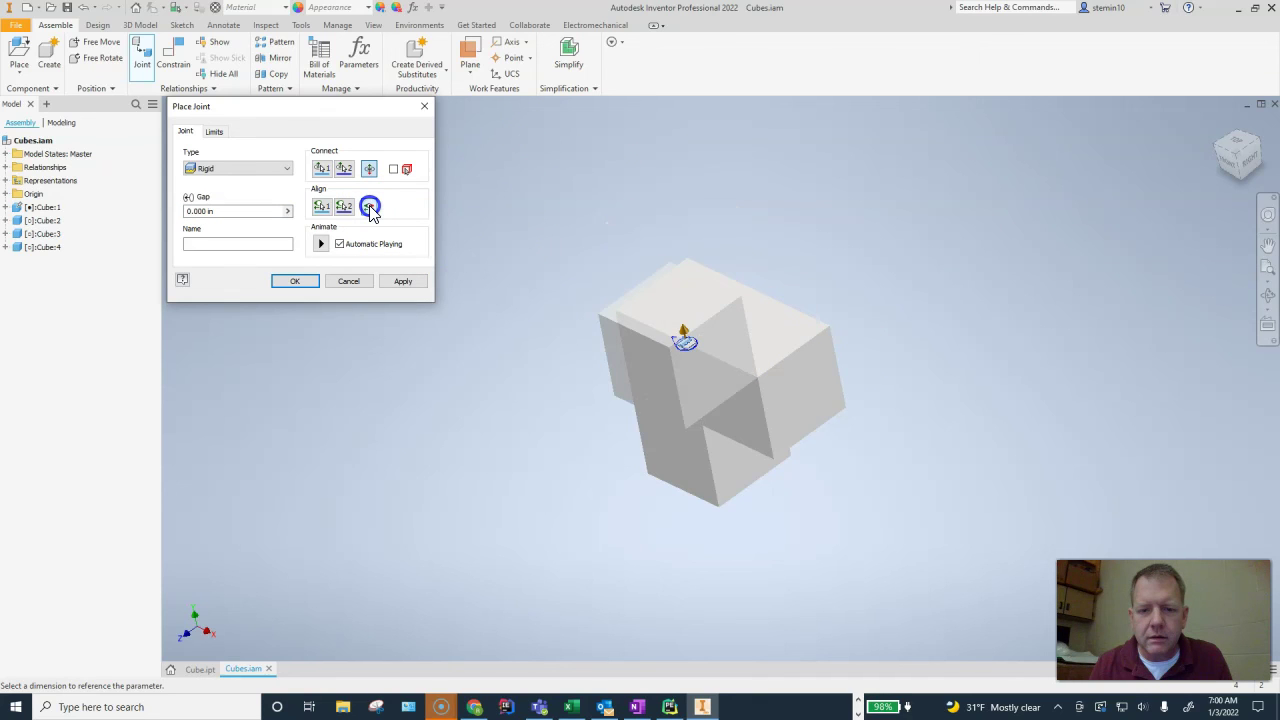
pyautogui.click(369, 169)
pyautogui.click(369, 207)
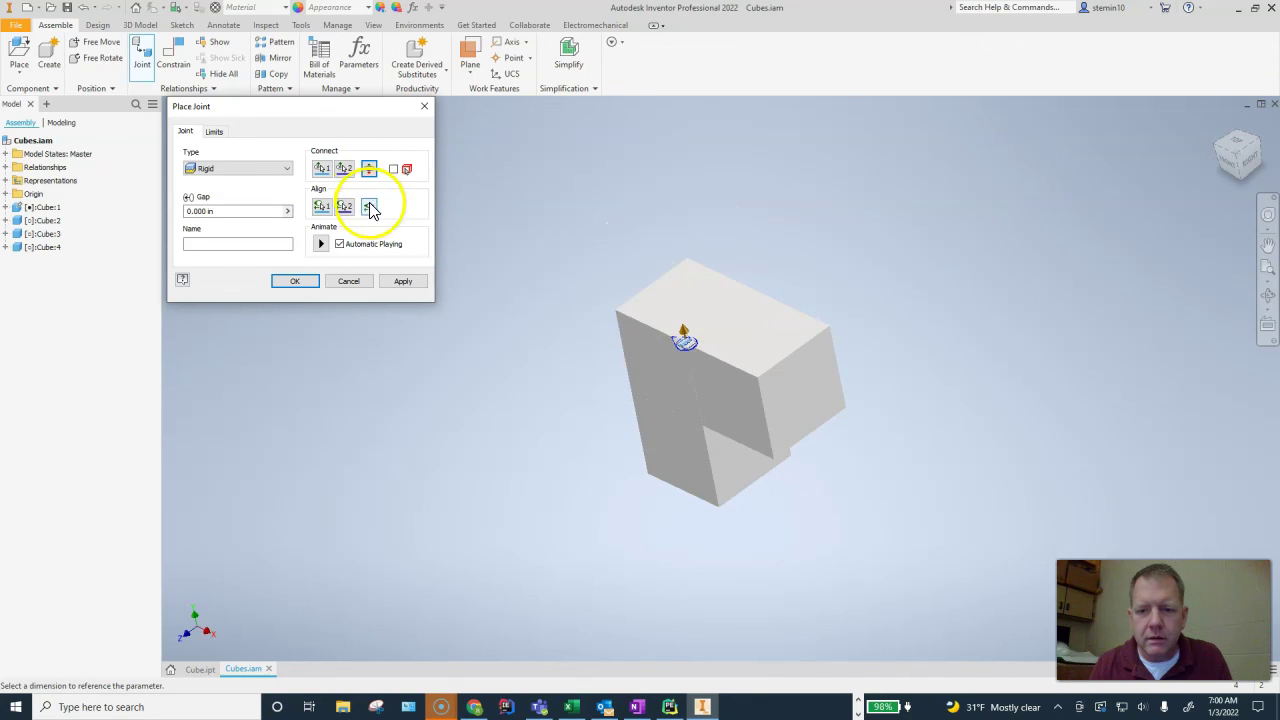
pyautogui.click(370, 170)
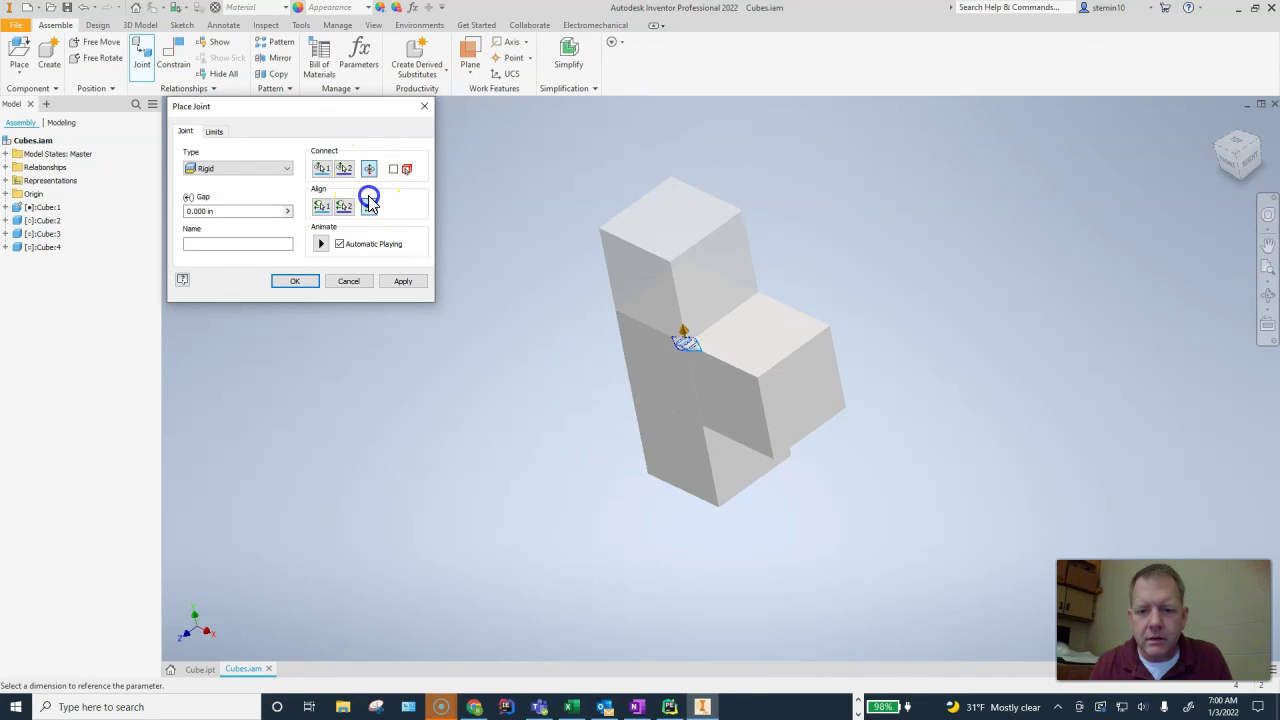
pyautogui.click(369, 207)
pyautogui.click(948, 428)
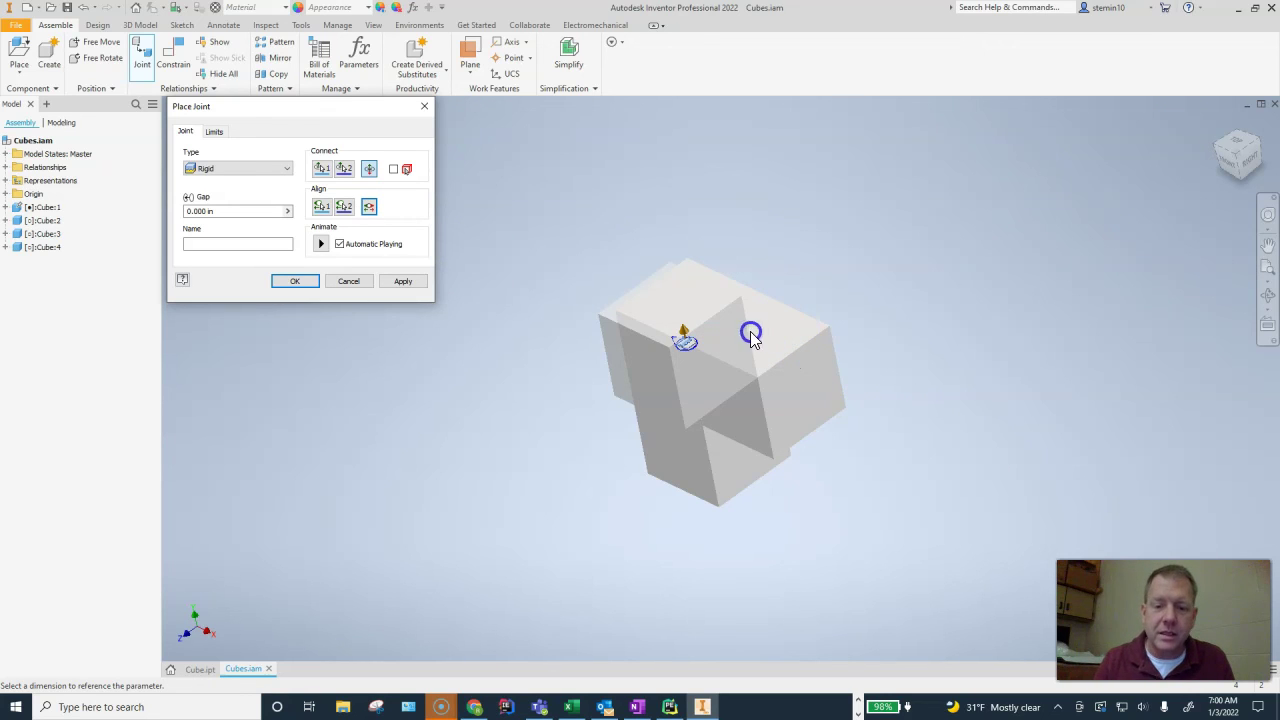
pyautogui.click(350, 283)
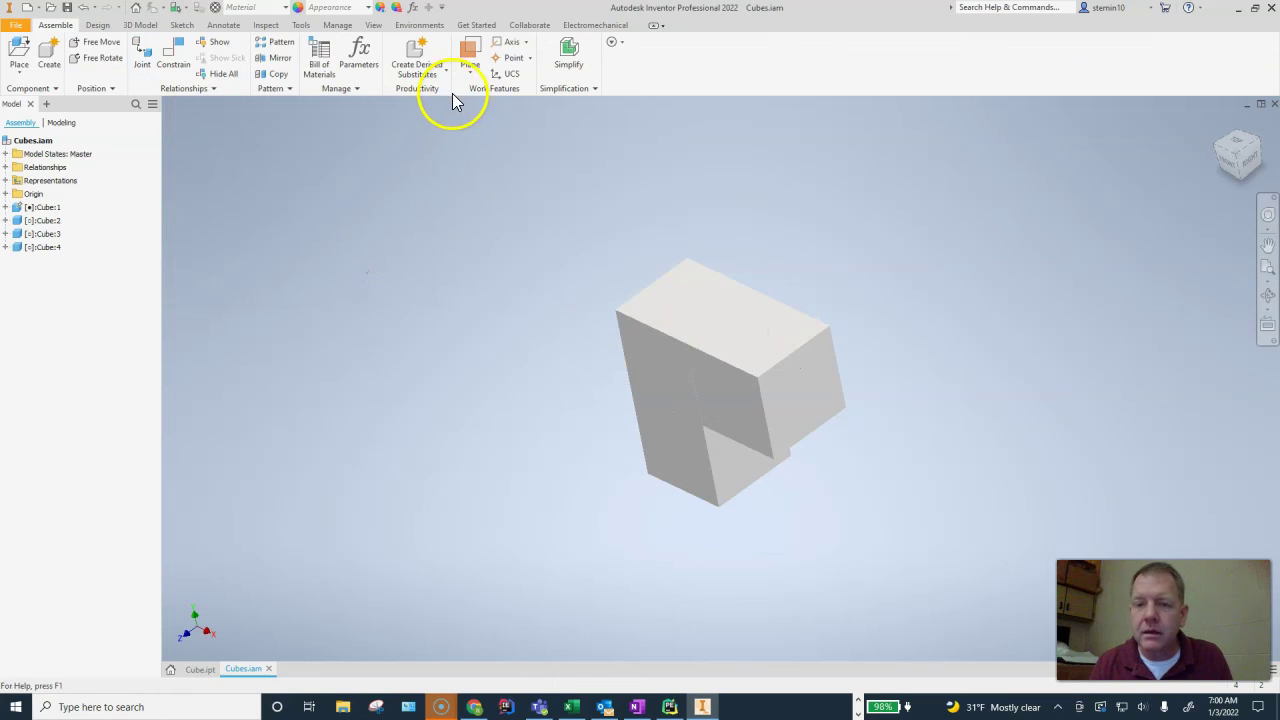
# Join the last loose cube onto the side cube with a rigid joint at the centre of the side cube's top face
pyautogui.click(143, 52)
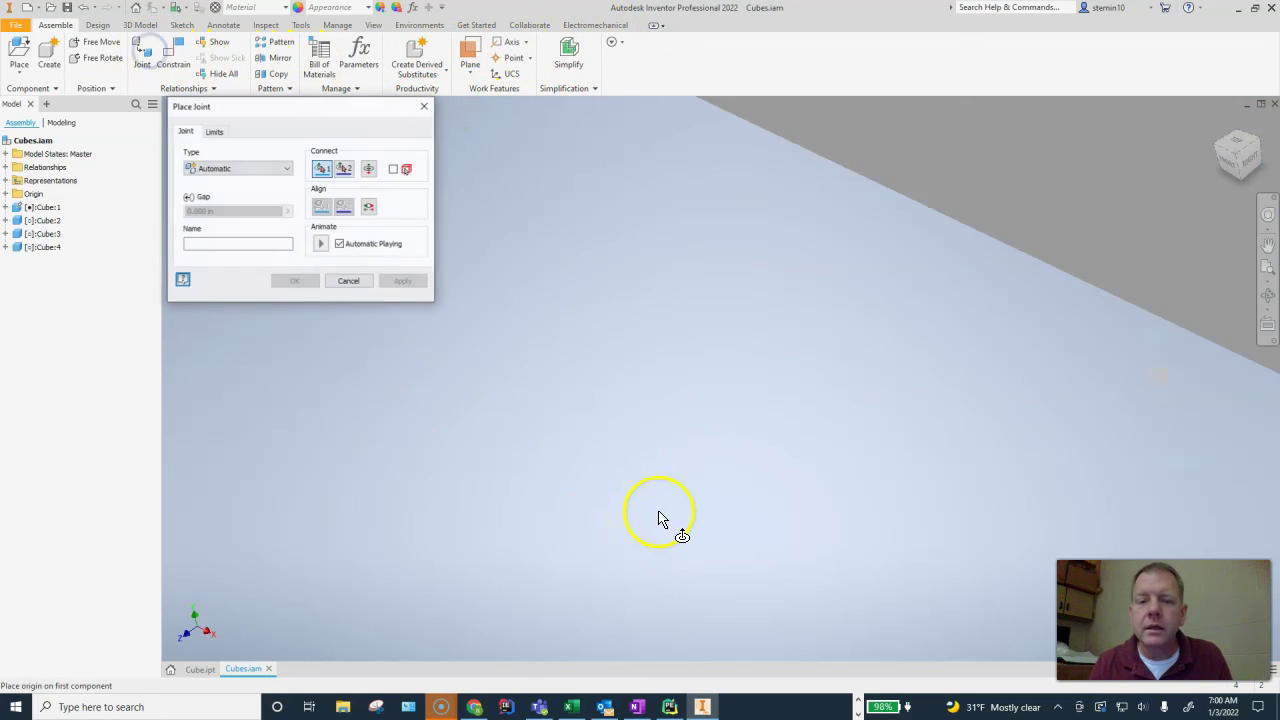
pyautogui.click(674, 505)
pyautogui.click(737, 404)
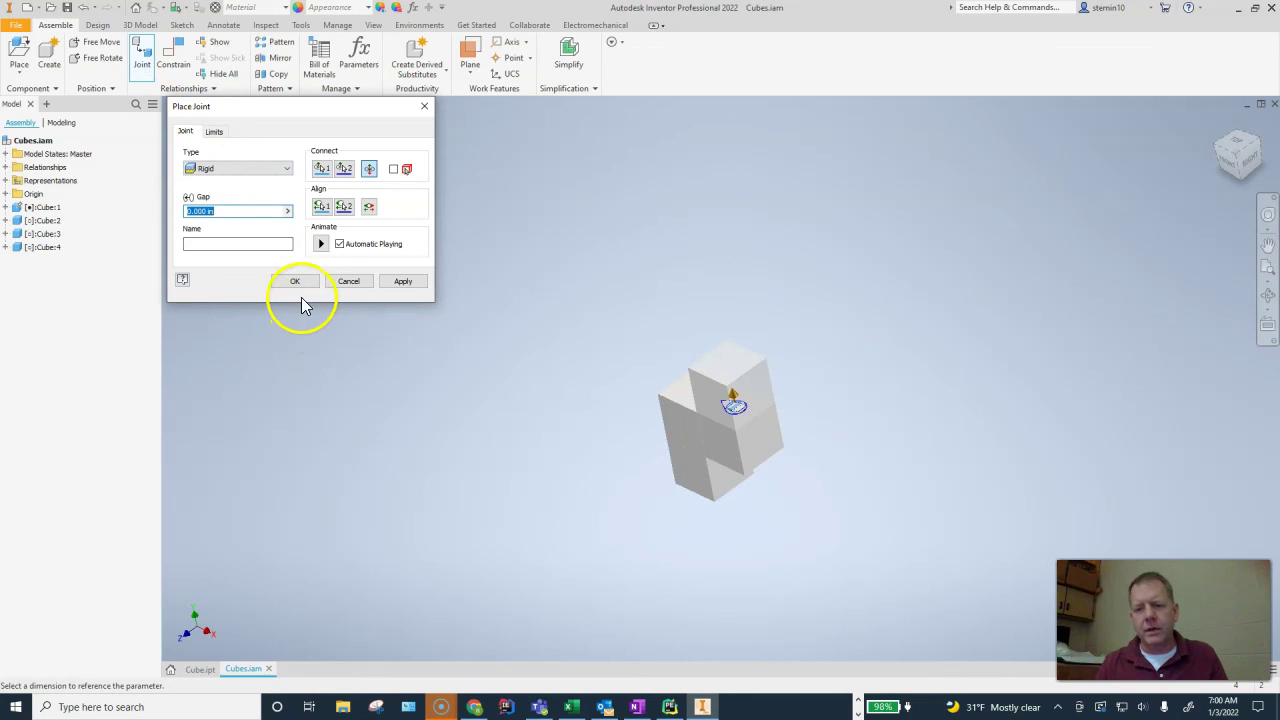
pyautogui.click(297, 281)
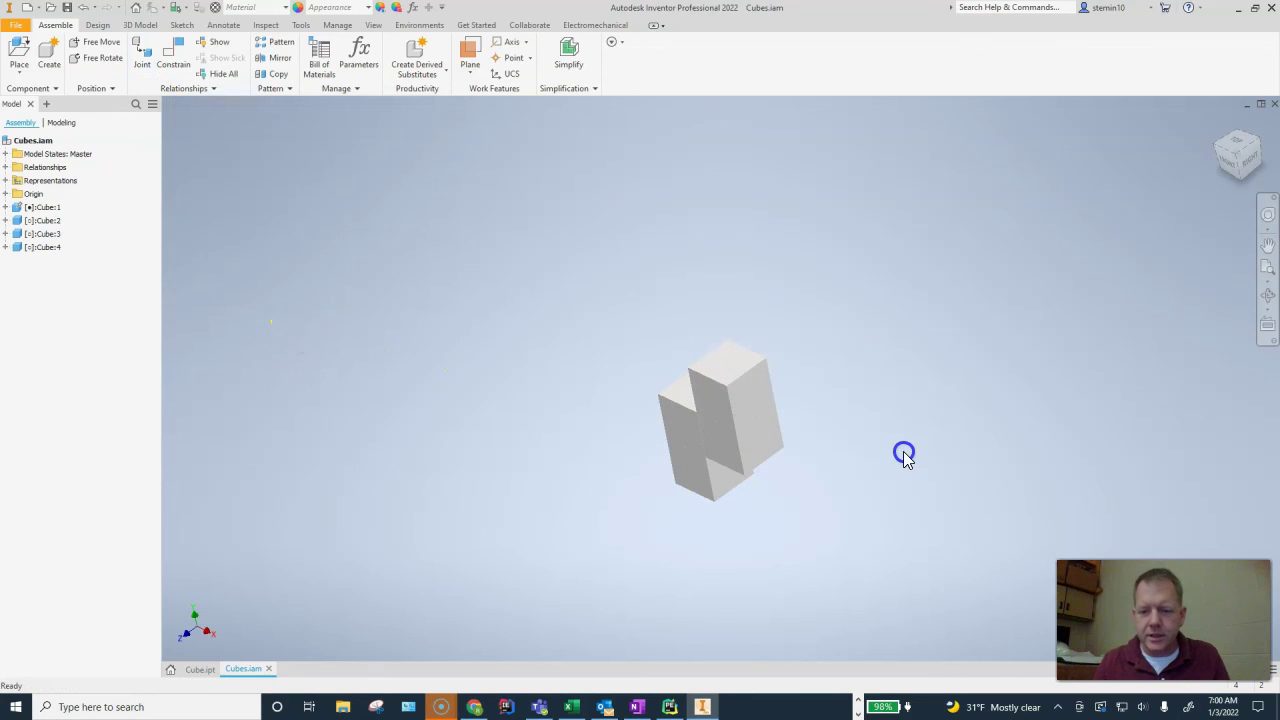